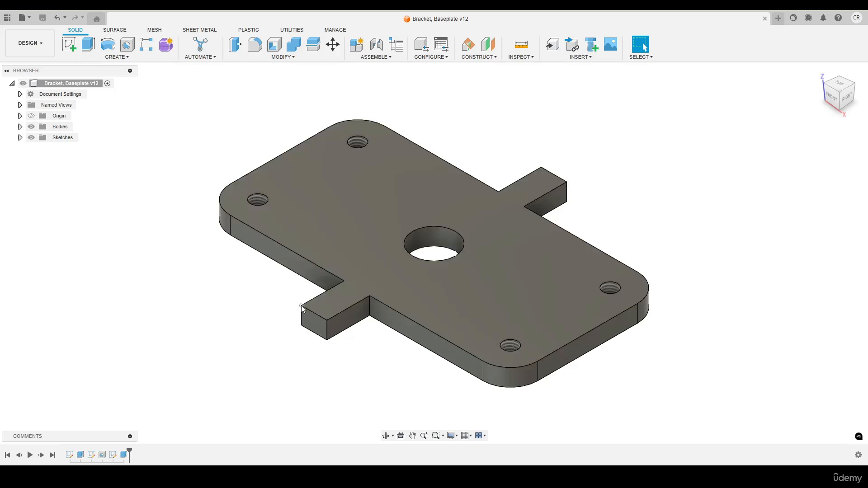
# - Open the preferences for drawings, collapse the other categories' subentries, and enlarge the dialog to review all drawing defaults
pyautogui.keyDown('shift'); pyautogui.moveTo(301, 305); pyautogui.dragTo(632, 202, button='middle'); pyautogui.keyUp('shift')
pyautogui.click(857, 18)
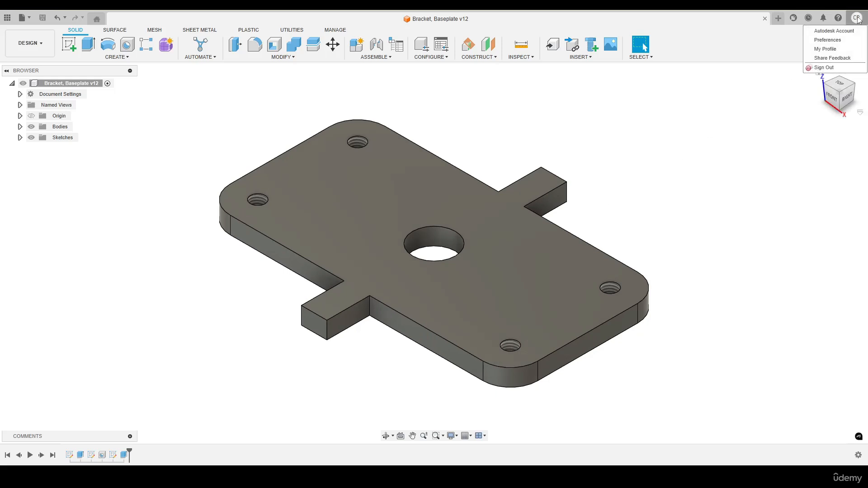
pyautogui.click(833, 41)
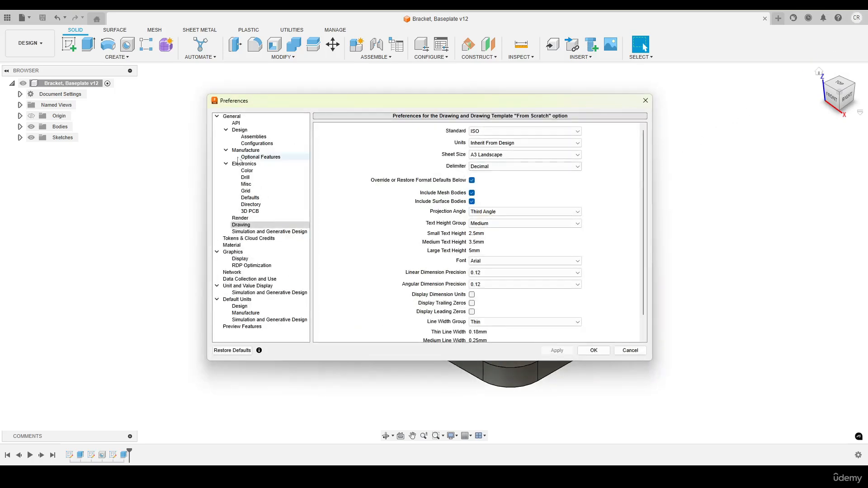
pyautogui.click(226, 130)
pyautogui.click(225, 136)
pyautogui.click(225, 144)
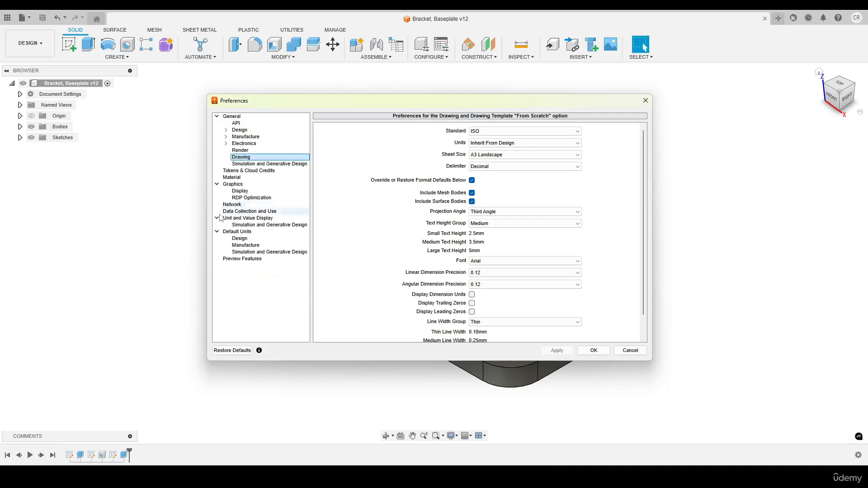
pyautogui.click(217, 184)
pyautogui.click(217, 205)
pyautogui.click(216, 211)
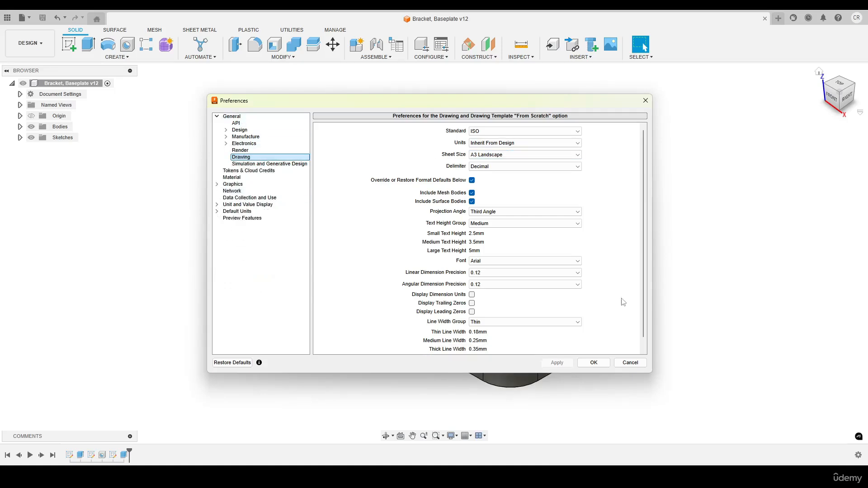
pyautogui.moveTo(616, 373); pyautogui.dragTo(617, 417)
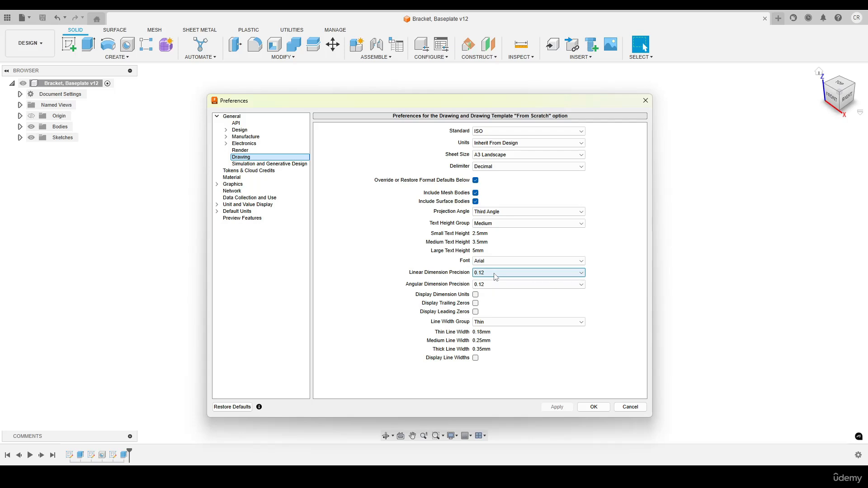
# - Choose Decimal as the delimiter for new drawings and accept the preferences
pyautogui.click(494, 167)
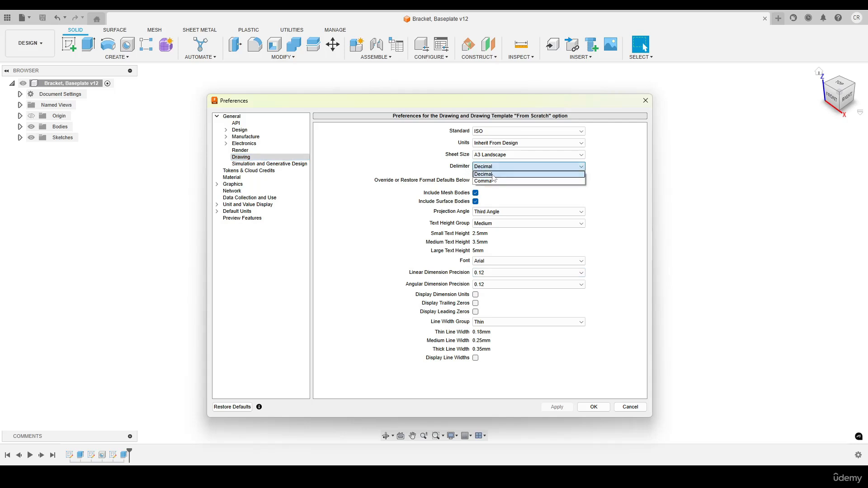
pyautogui.click(492, 174)
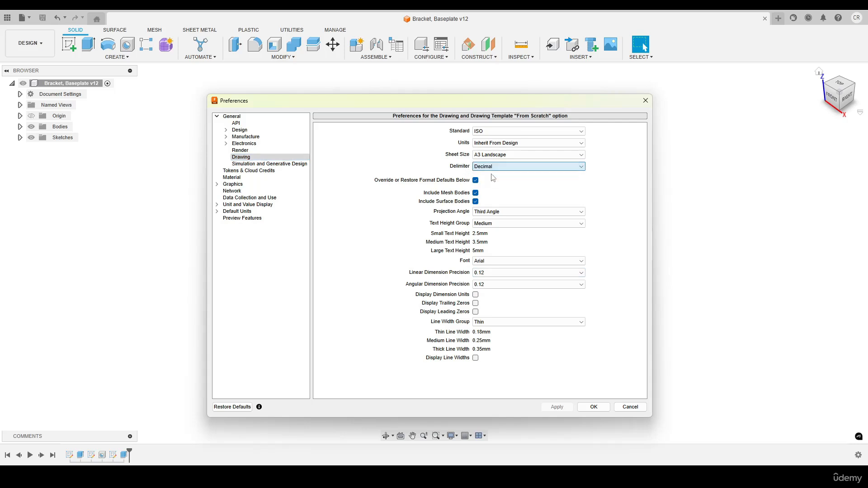
pyautogui.click(593, 407)
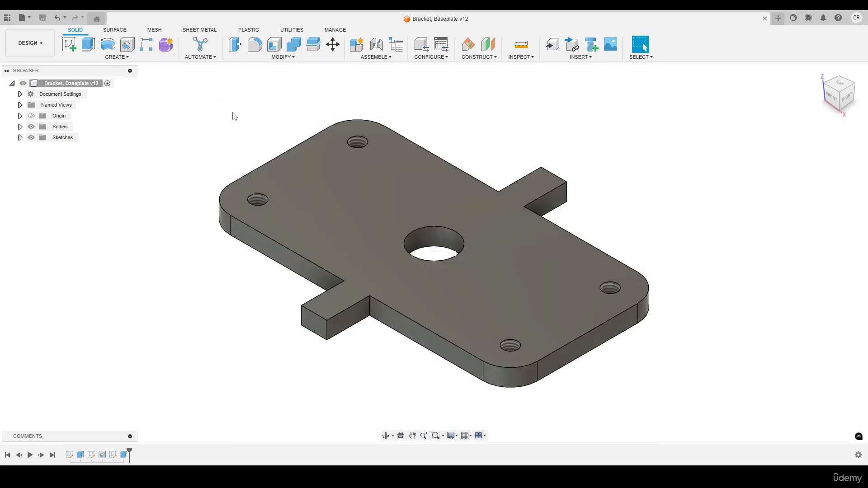
# - Create a from-scratch ISO drawing in mm on an A3 landscape sheet and place the front base view at 1:1.5
pyautogui.click(40, 46)
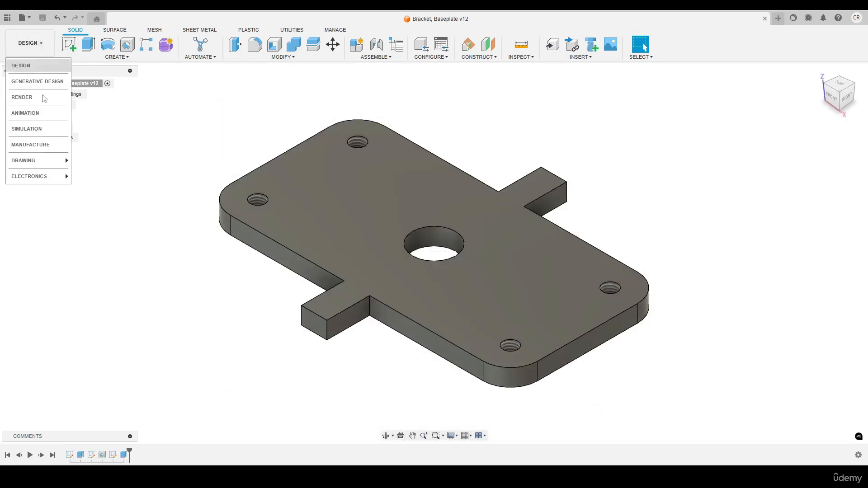
pyautogui.moveTo(57, 166)
pyautogui.click(103, 161)
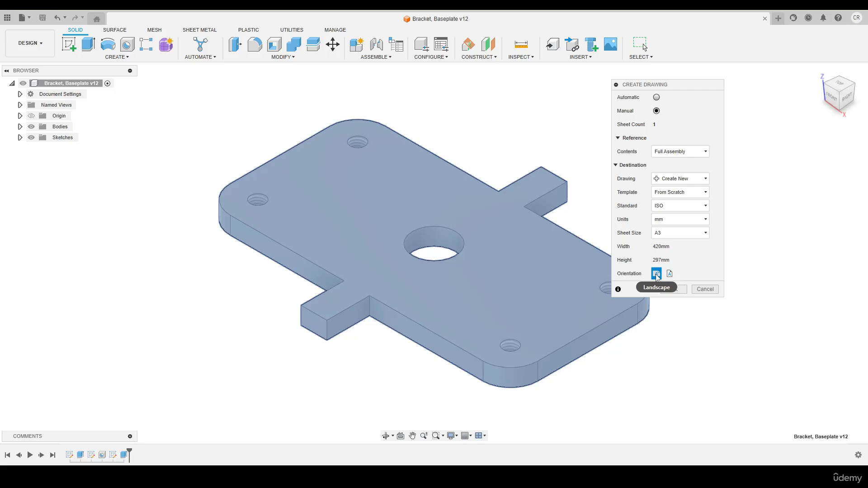
pyautogui.click(672, 289)
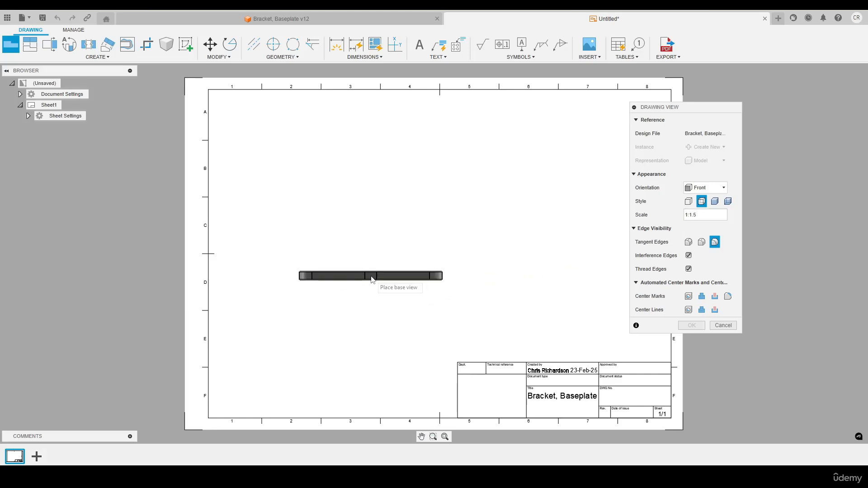
pyautogui.click(371, 279)
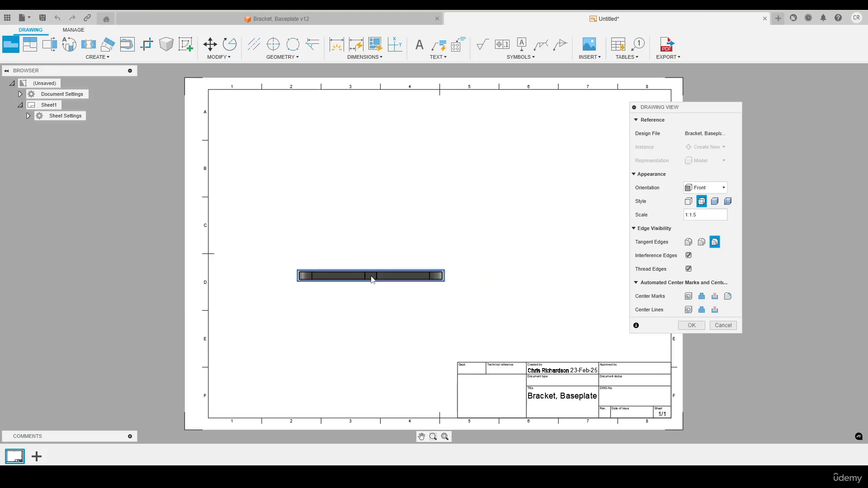
pyautogui.click(680, 324)
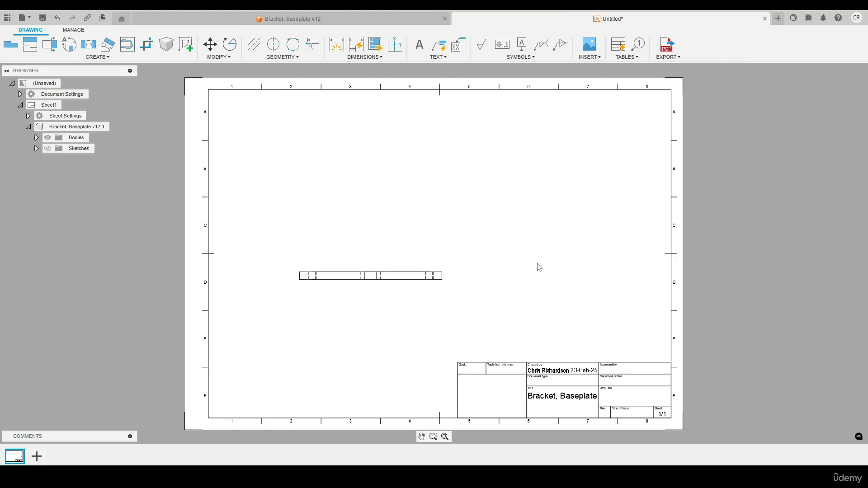
# - Project a top view, a side view and an isometric view from the front base view
pyautogui.press('p')
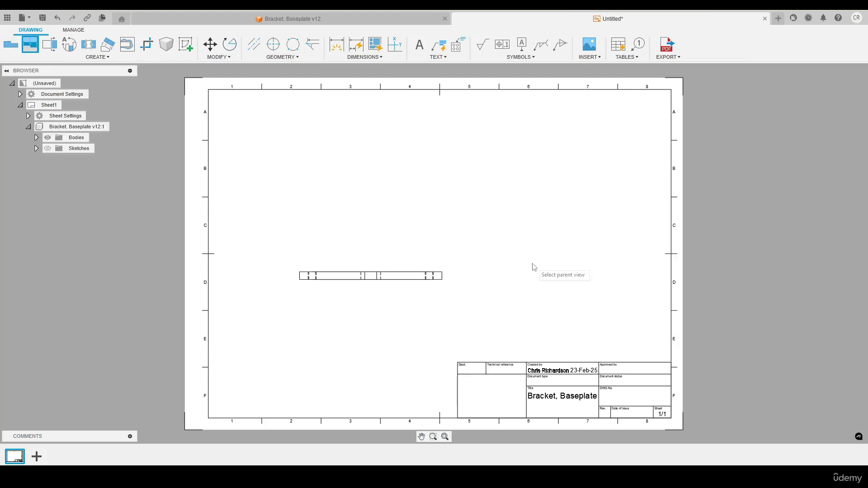
pyautogui.click(399, 280)
pyautogui.click(397, 173)
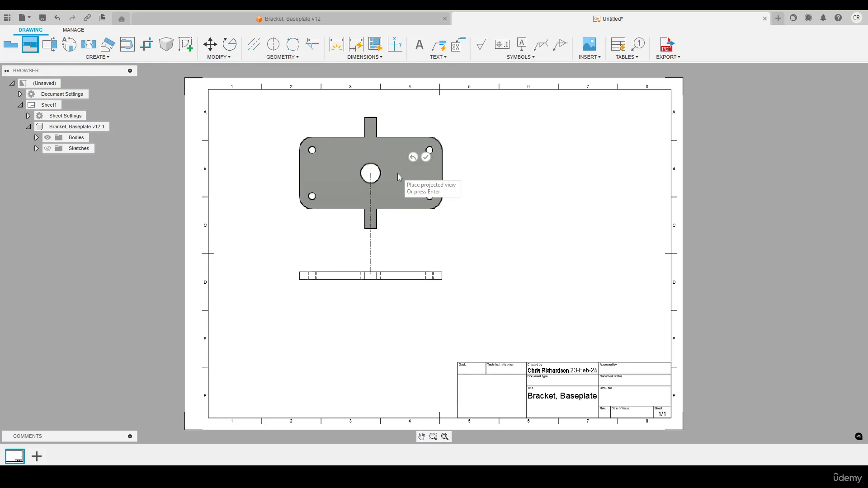
pyautogui.click(545, 276)
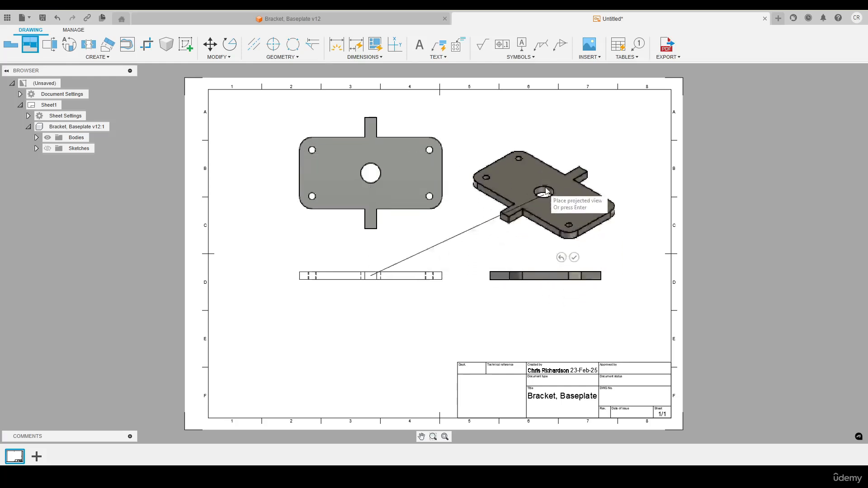
pyautogui.click(557, 180)
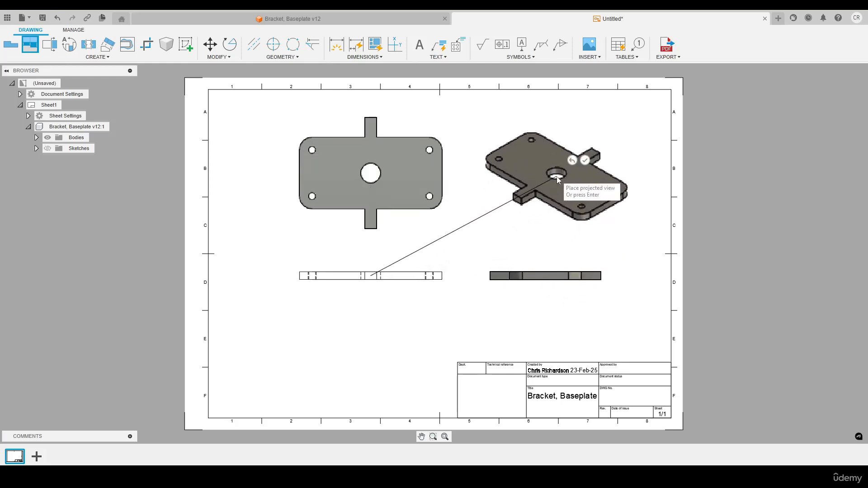
pyautogui.click(585, 160)
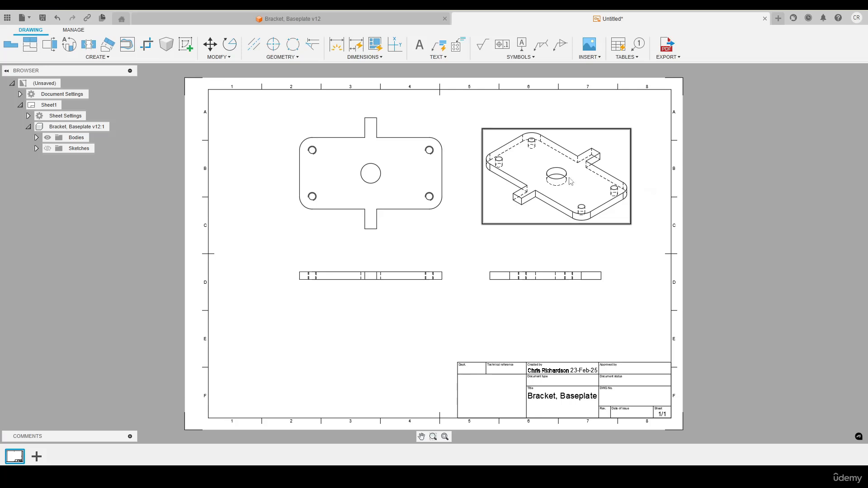
# - Move the isometric view closer to the sheet's upper-right corner and give it the shaded style with full-length tangent edges
pyautogui.moveTo(561, 182); pyautogui.dragTo(591, 162)
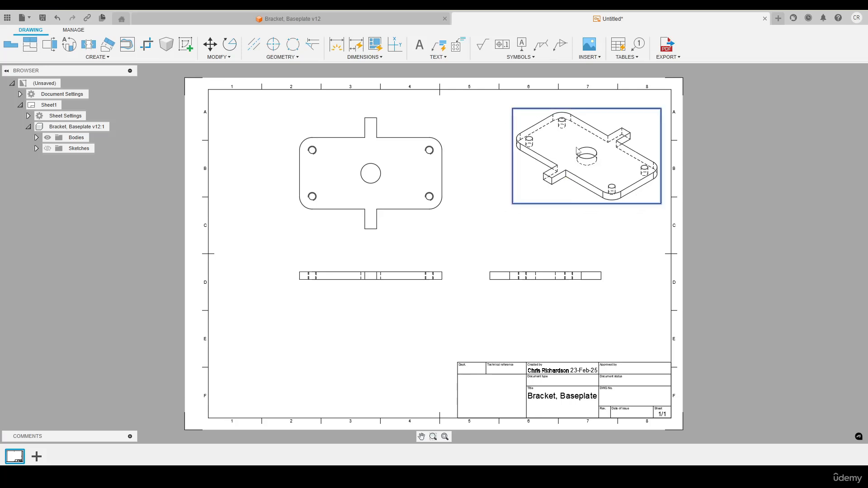
pyautogui.doubleClick(577, 151)
pyautogui.click(694, 201)
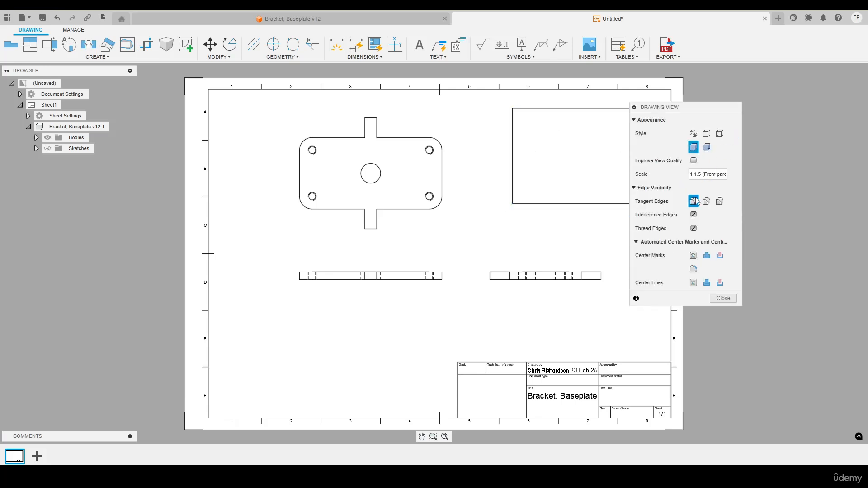
pyautogui.click(726, 300)
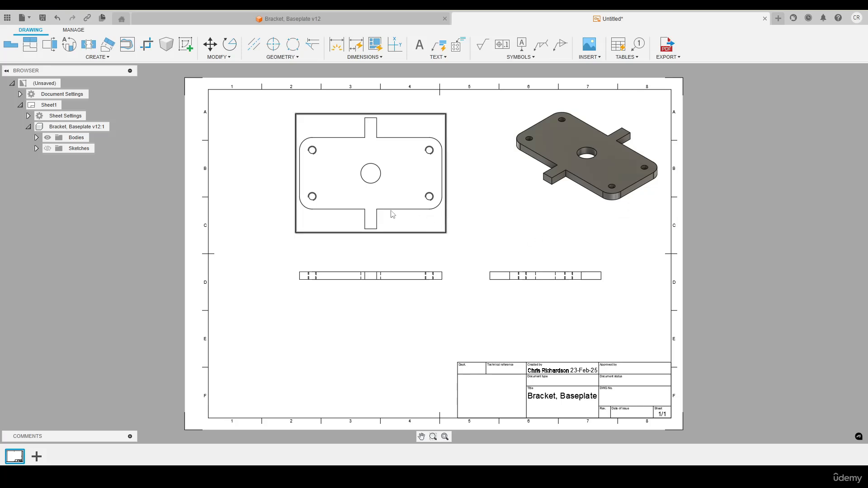
# - Shift the front view lower on the sheet and add automatic center marks to the top view's holes and round cuts
pyautogui.moveTo(381, 273); pyautogui.dragTo(365, 312)
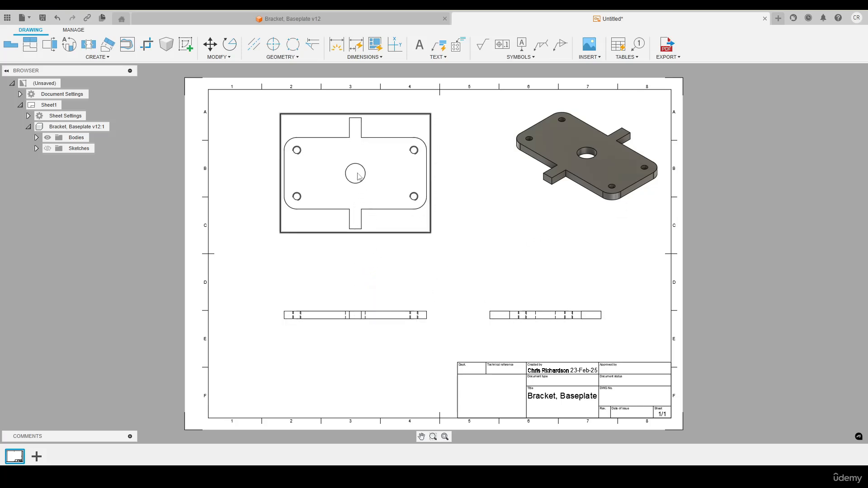
pyautogui.doubleClick(388, 159)
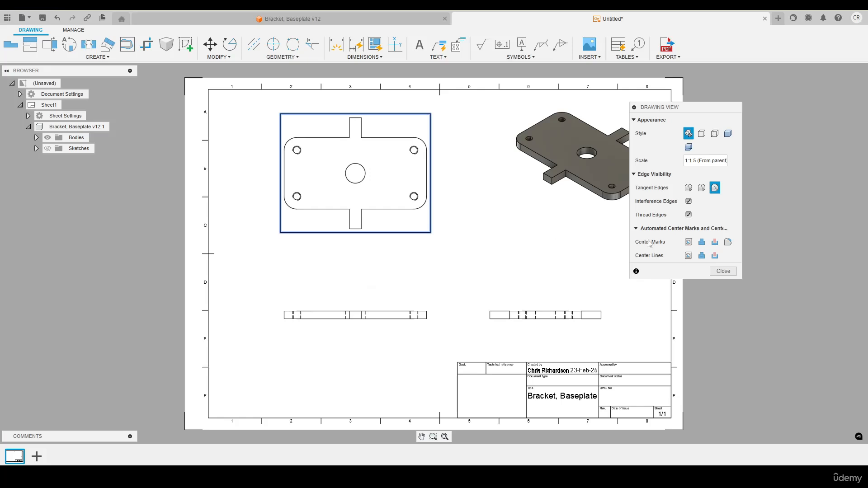
pyautogui.click(688, 243)
pyautogui.click(715, 243)
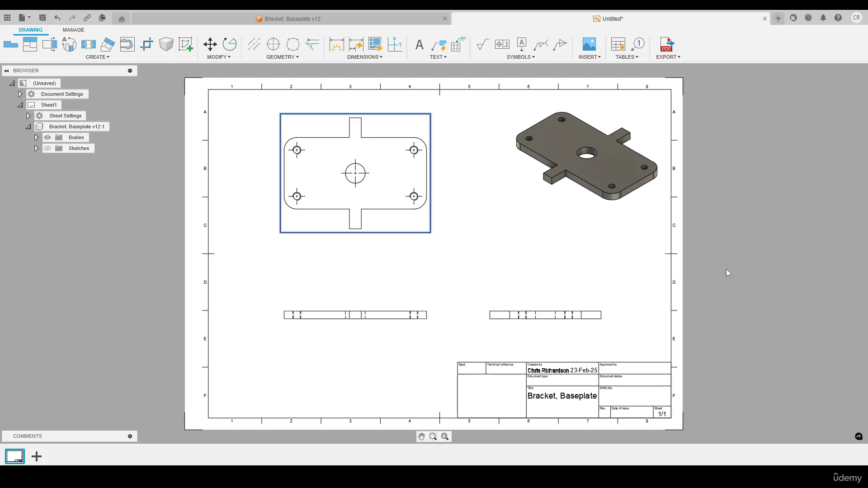
pyautogui.click(723, 271)
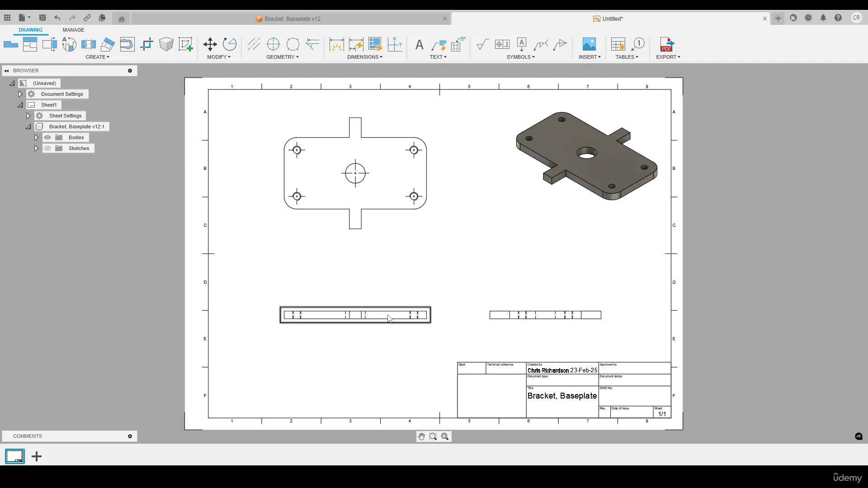
# - Examine the front view's display settings and its hidden lines for the threaded holes and central bore
pyautogui.doubleClick(421, 315)
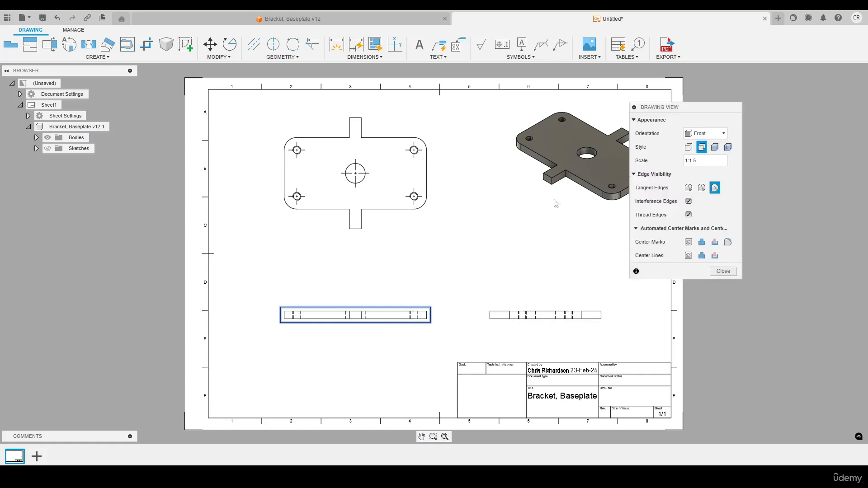
pyautogui.click(724, 270)
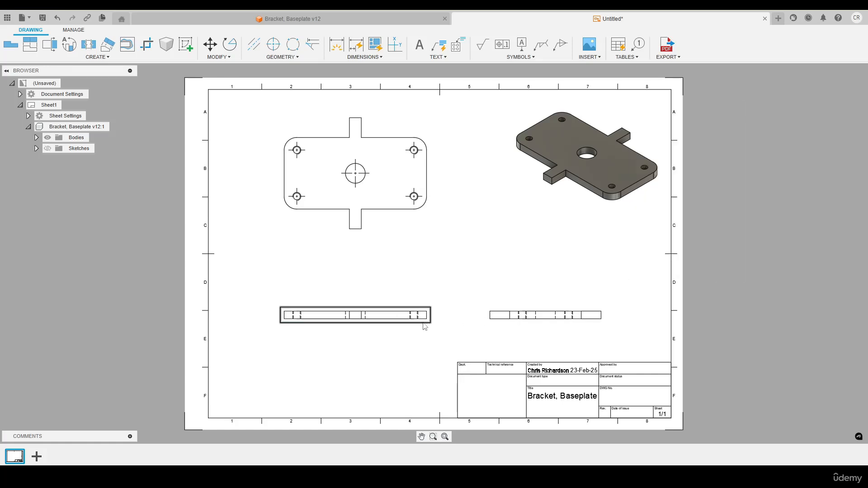
pyautogui.scroll(2, 417, 327)
pyautogui.scroll(5, 416, 329)
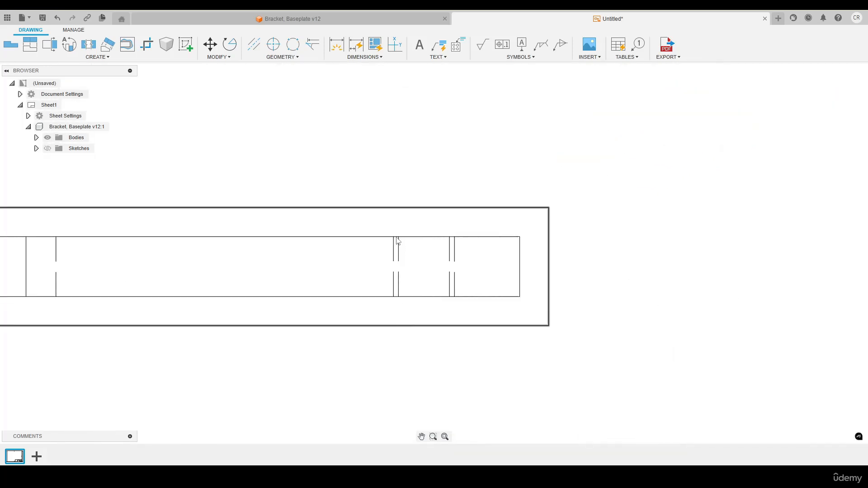
pyautogui.scroll(-5, 414, 293)
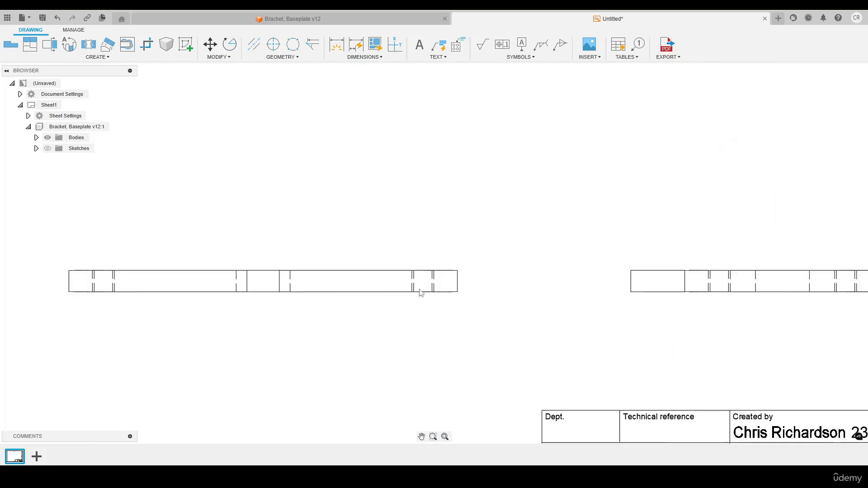
pyautogui.scroll(5, 276, 290)
pyautogui.scroll(-8, 286, 291)
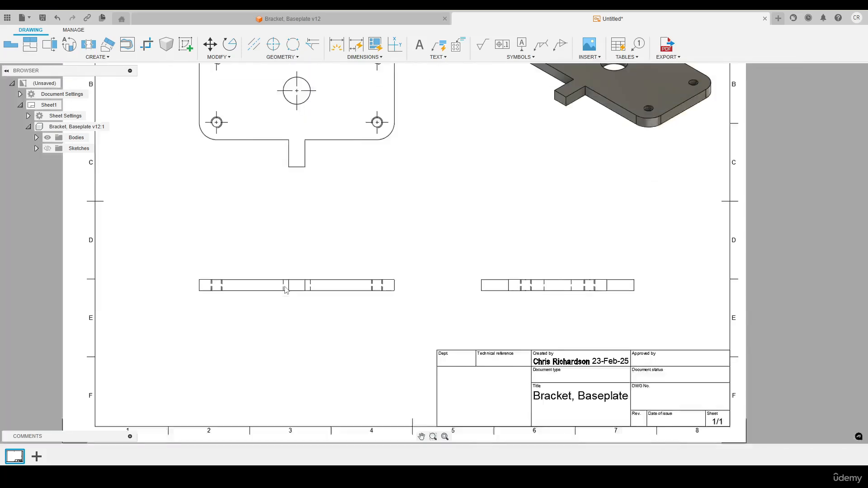
pyautogui.middleClick(372, 230)
pyautogui.middleClick(372, 230)
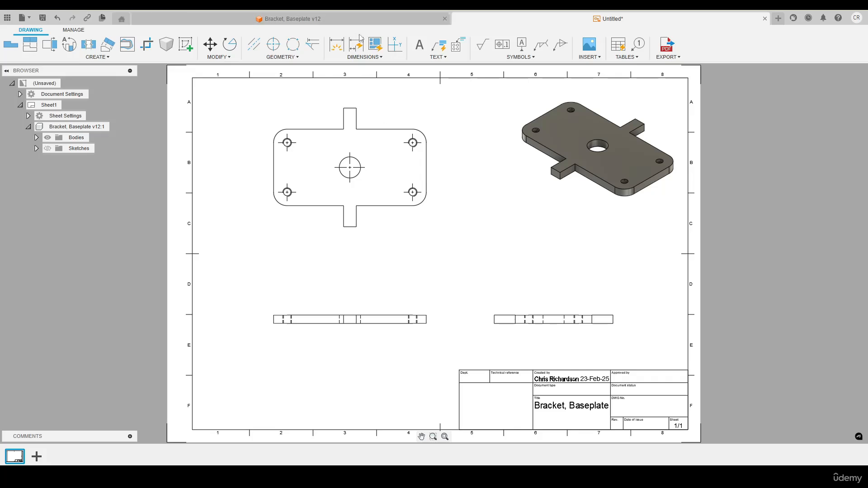
# - Try Auto Dimension on the drawing views with the Symmetric with Baseline Dimensions scheme, and discard the preview
pyautogui.click(381, 57)
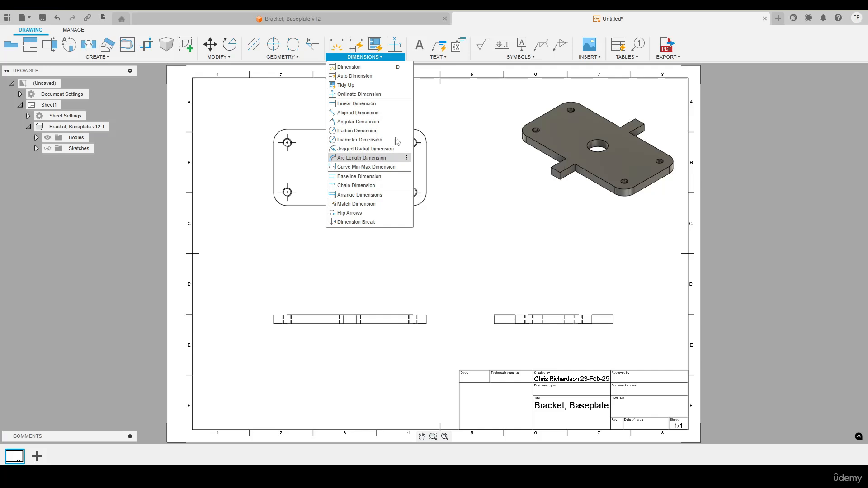
pyautogui.click(378, 76)
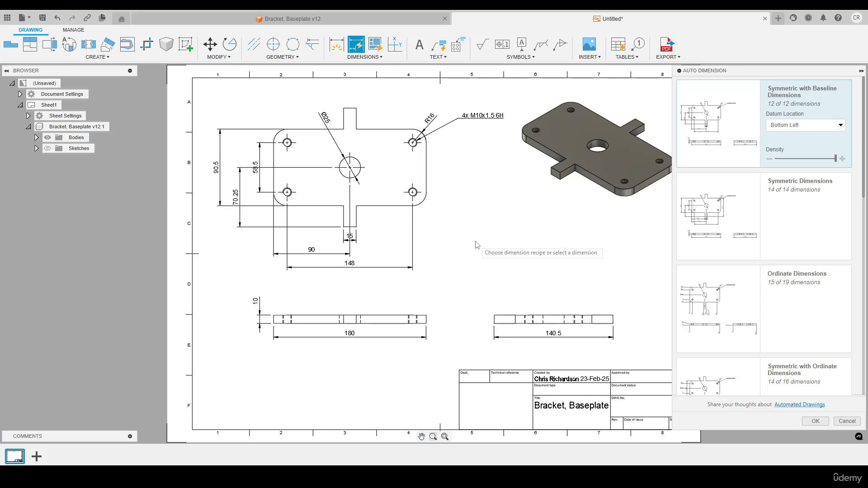
pyautogui.click(846, 421)
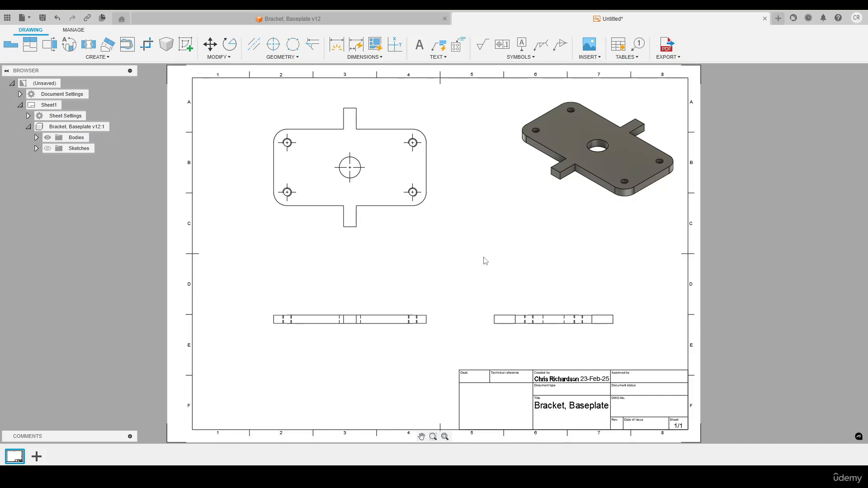
# - Dimension the front view's overall length below the view and the plate's thickness beside its left end
pyautogui.press('d')
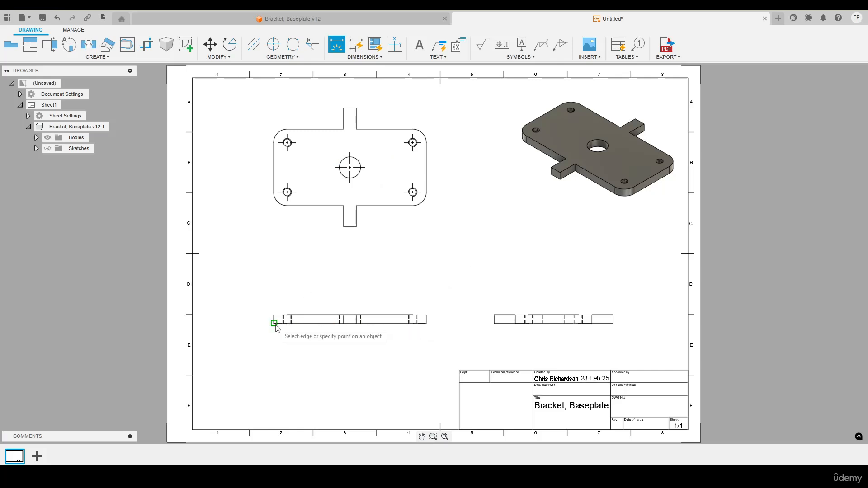
pyautogui.scroll(3, 336, 343)
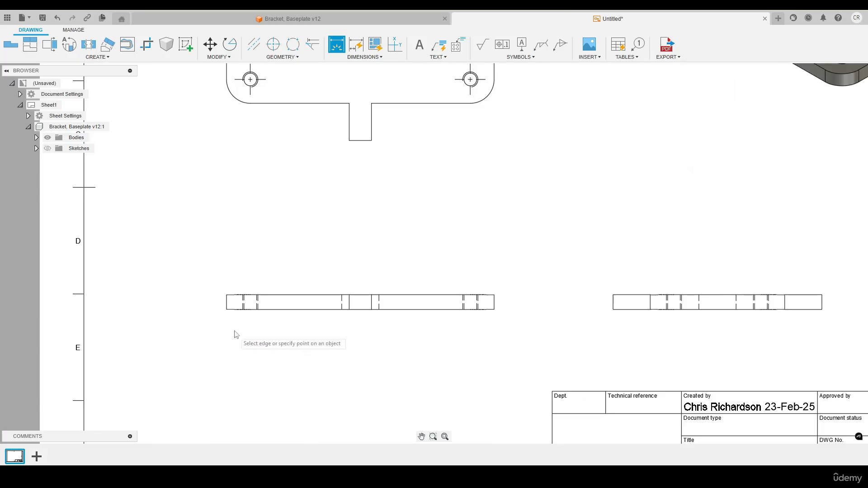
pyautogui.click(227, 315)
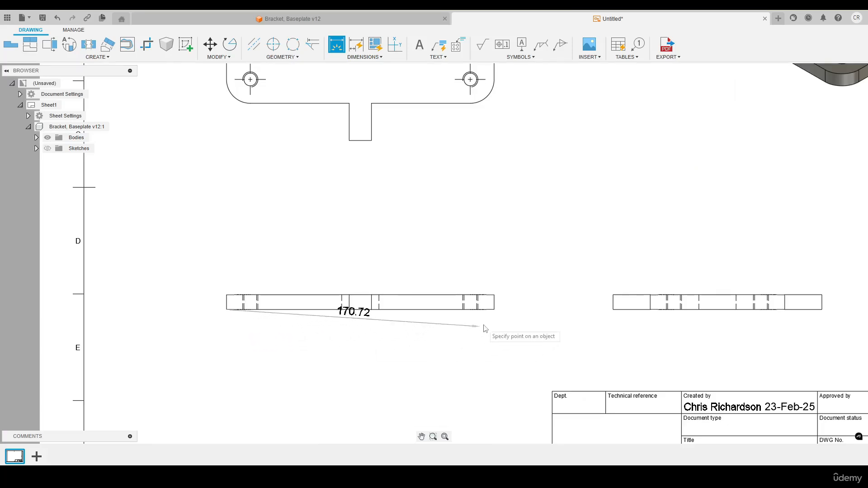
pyautogui.click(494, 310)
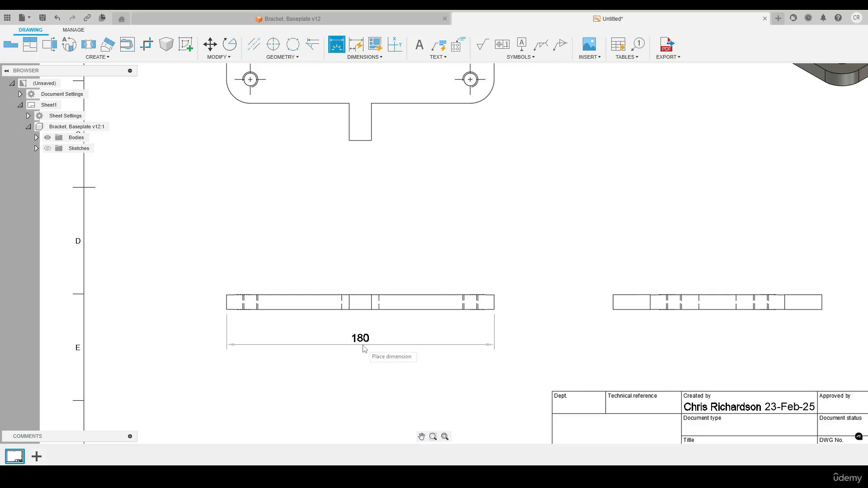
pyautogui.click(370, 356)
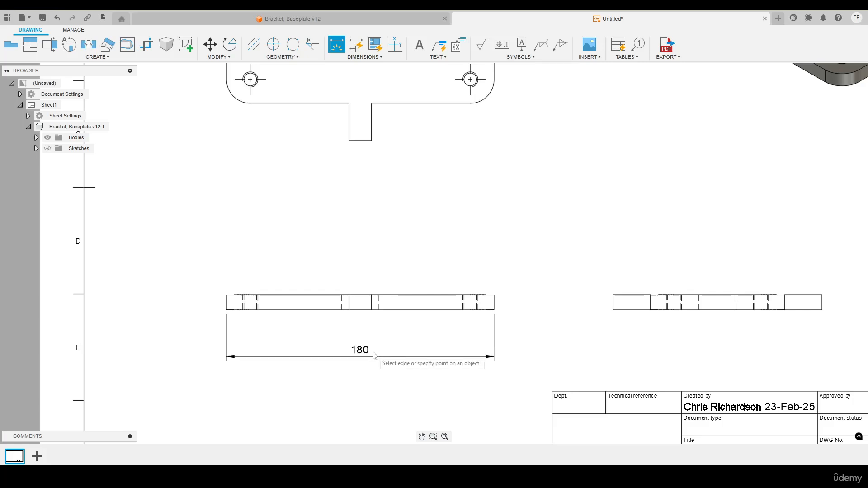
pyautogui.click(227, 296)
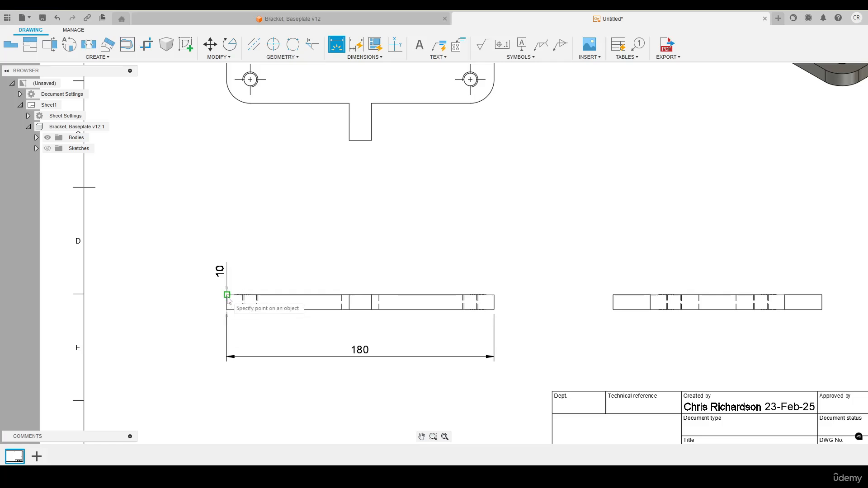
pyautogui.click(198, 298)
# - Dimension the side view's full length, placing the dimension just below that view
pyautogui.scroll(-2, 159, 292)
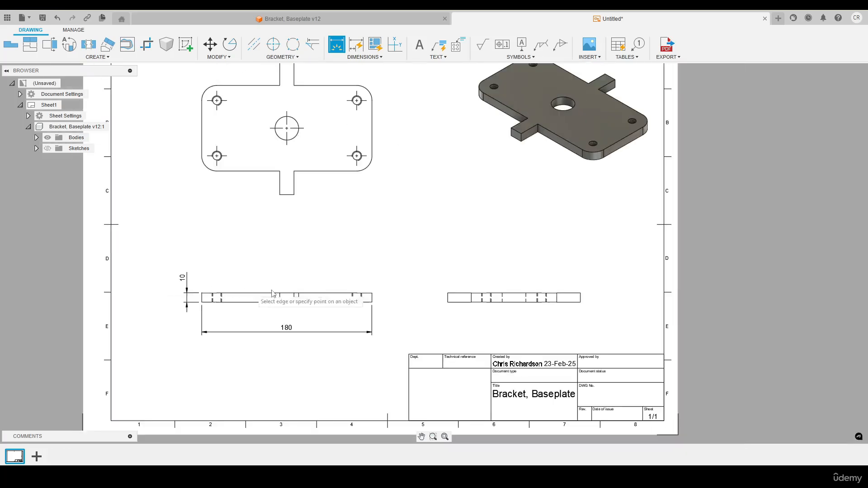
pyautogui.scroll(2, 565, 310)
pyautogui.scroll(-2, 508, 328)
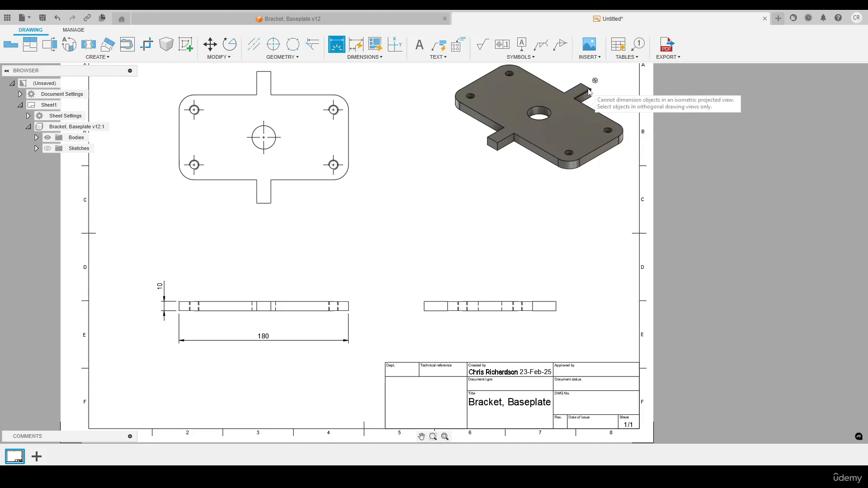
pyautogui.click(424, 306)
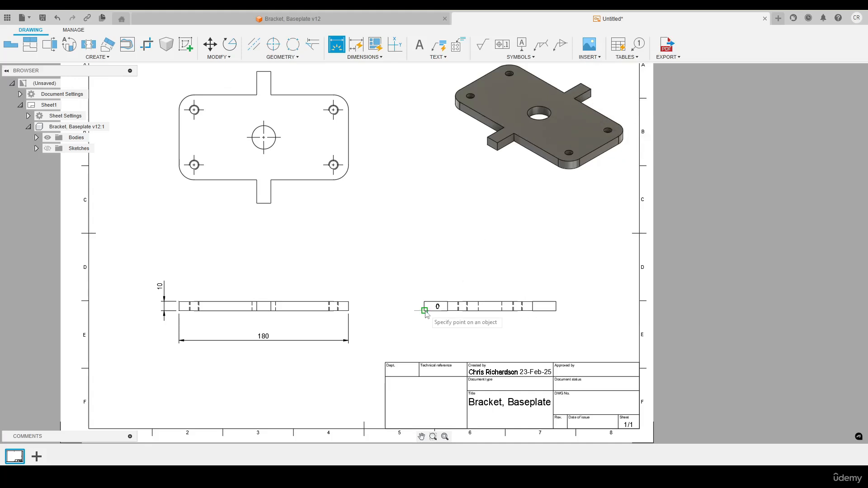
pyautogui.click(555, 310)
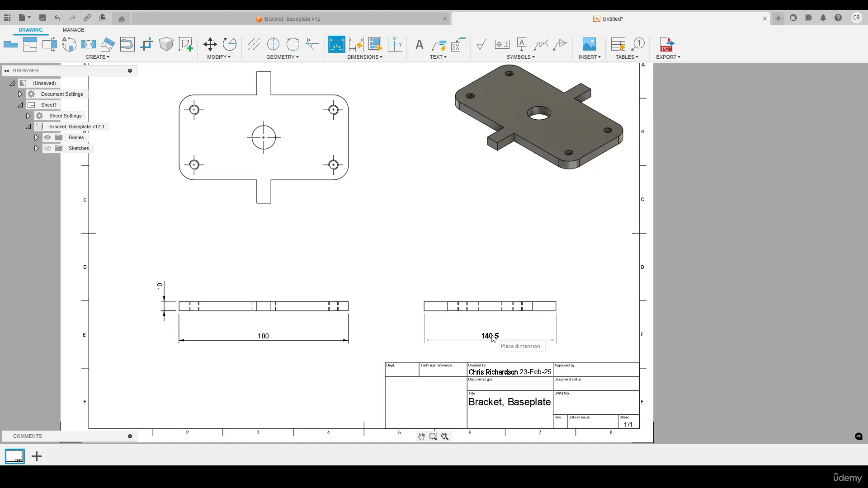
pyautogui.click(493, 338)
pyautogui.press('Escape')
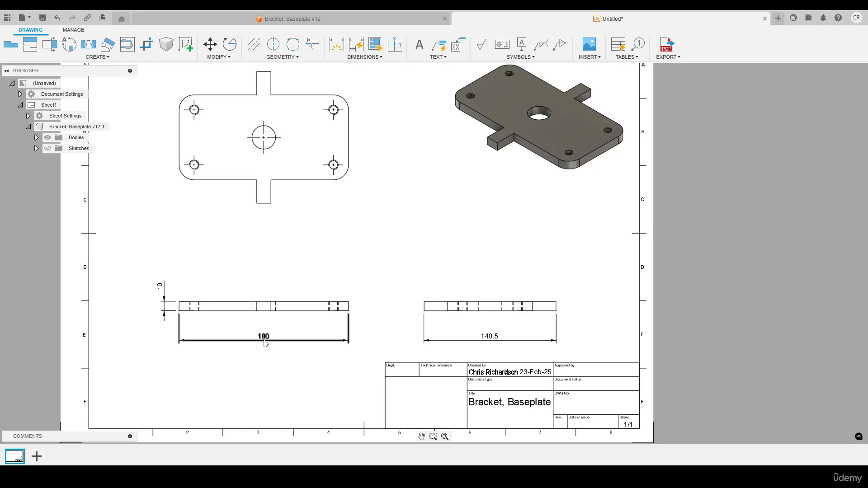
# - Try a linear precision of 0 on the side view's length dimension, and set it back to 0.12
pyautogui.doubleClick(492, 341)
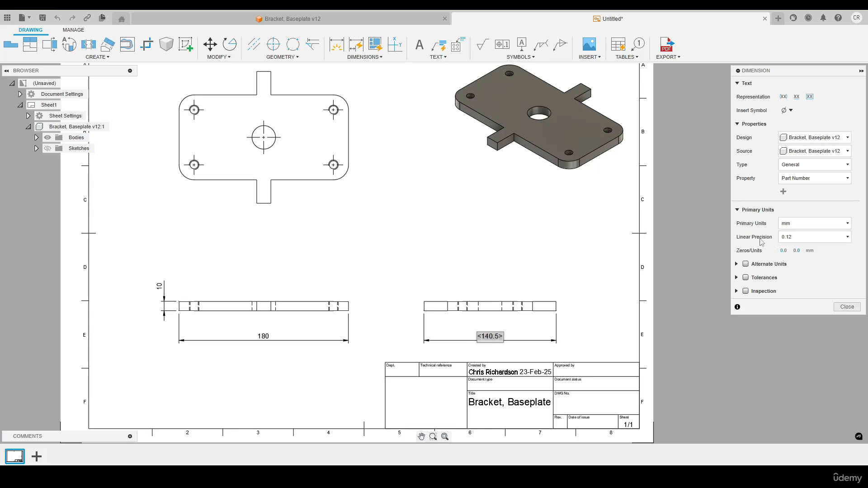
pyautogui.click(791, 239)
pyautogui.click(786, 249)
pyautogui.click(792, 240)
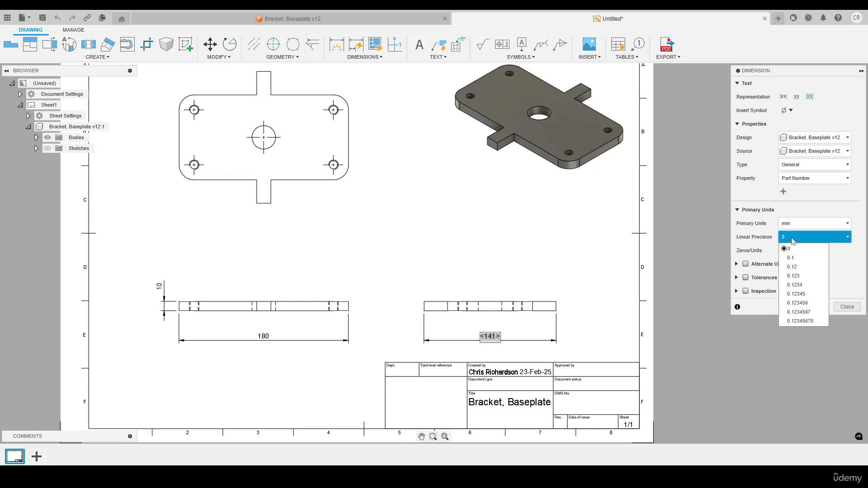
pyautogui.click(796, 270)
pyautogui.click(845, 308)
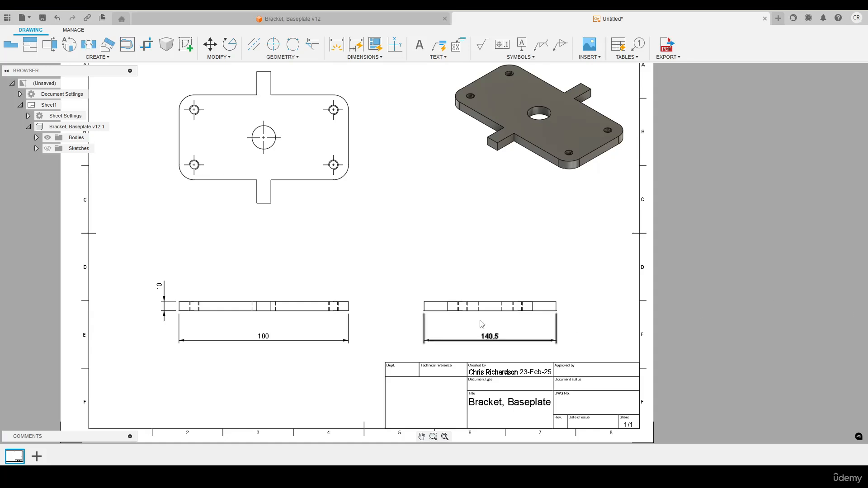
# - Preview a radius dimension on the top view's lower-right rounded corner, and cancel it
pyautogui.moveTo(389, 255); pyautogui.dragTo(470, 339, button='middle')
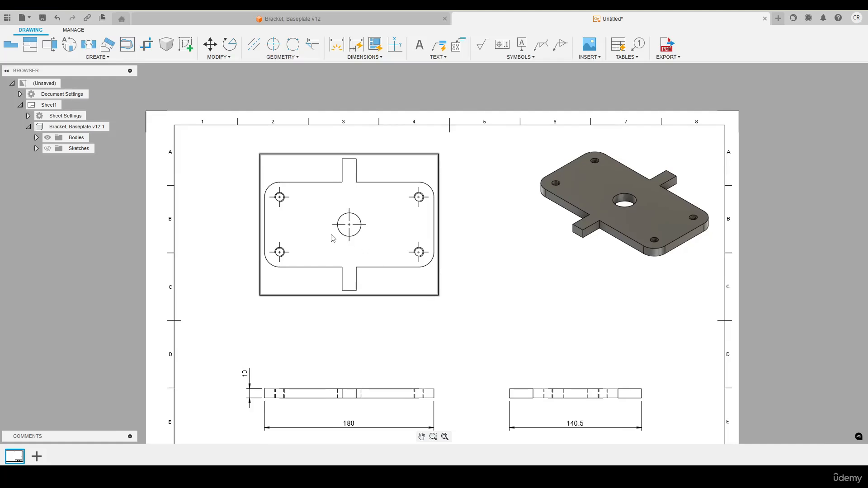
pyautogui.scroll(3, 334, 238)
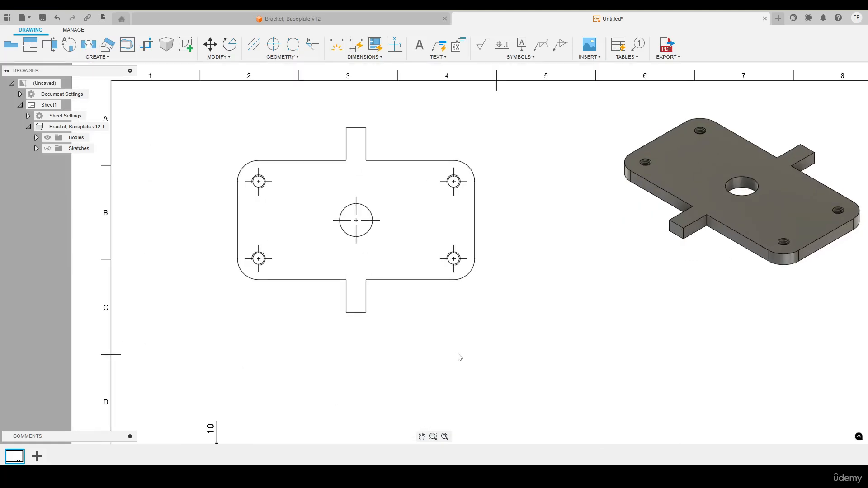
pyautogui.press('d')
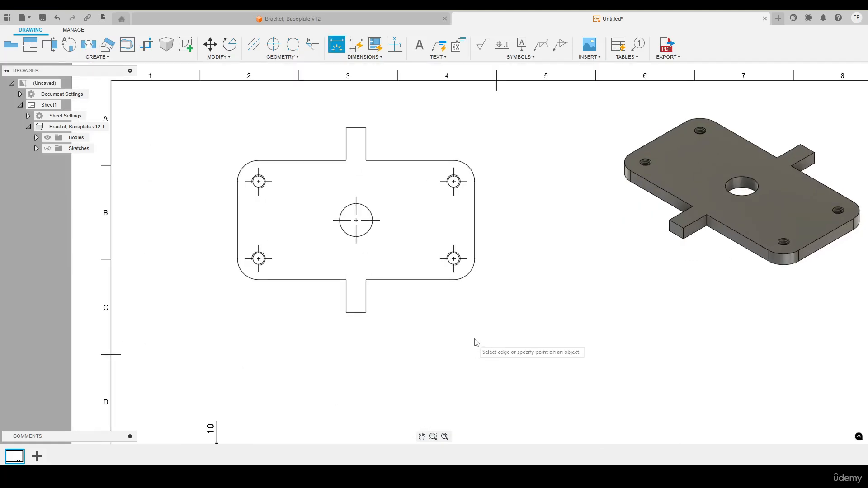
pyautogui.click(475, 270)
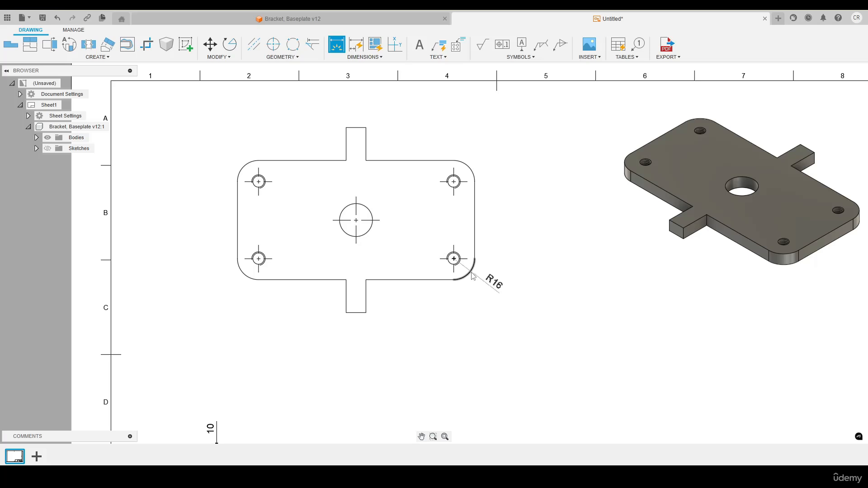
pyautogui.press('Escape')
# - Dimension the radius of the top view's lower-right rounded corner, placing the value outside the plate
pyautogui.click(373, 57)
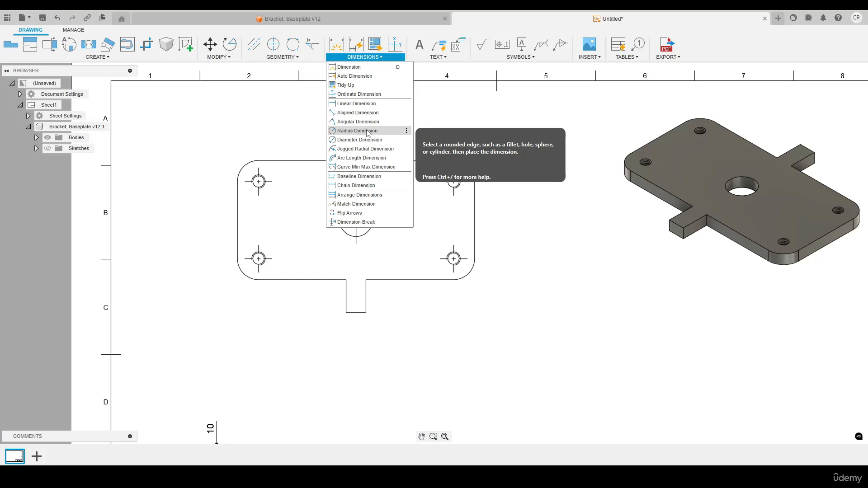
pyautogui.click(361, 67)
pyautogui.click(468, 274)
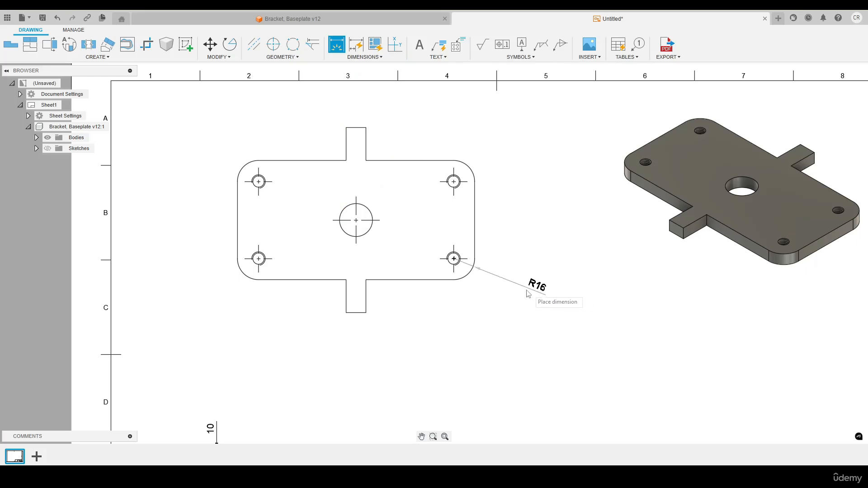
pyautogui.click(508, 286)
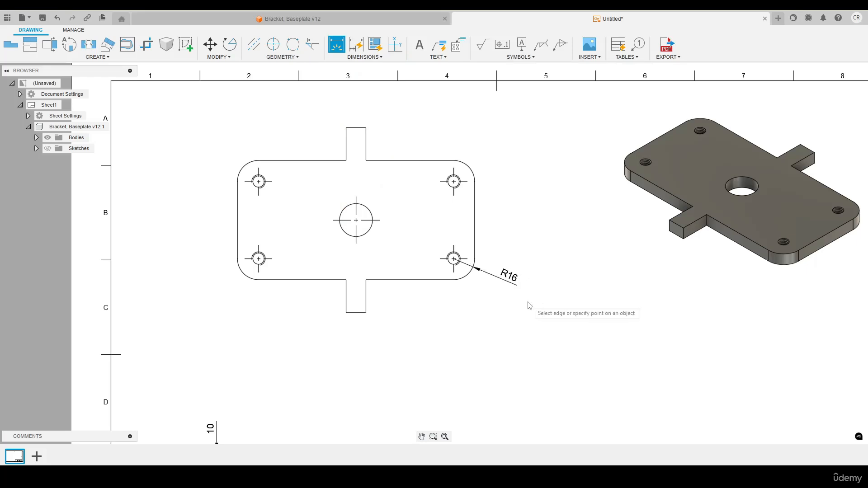
pyautogui.press('Escape')
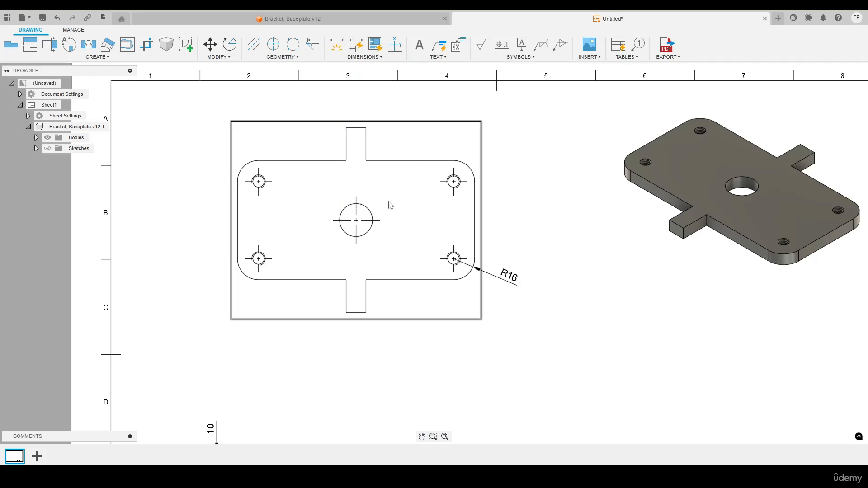
# - Preview a diameter dimension and a radius dimension on the top view's central bore, and cancel both
pyautogui.press('d')
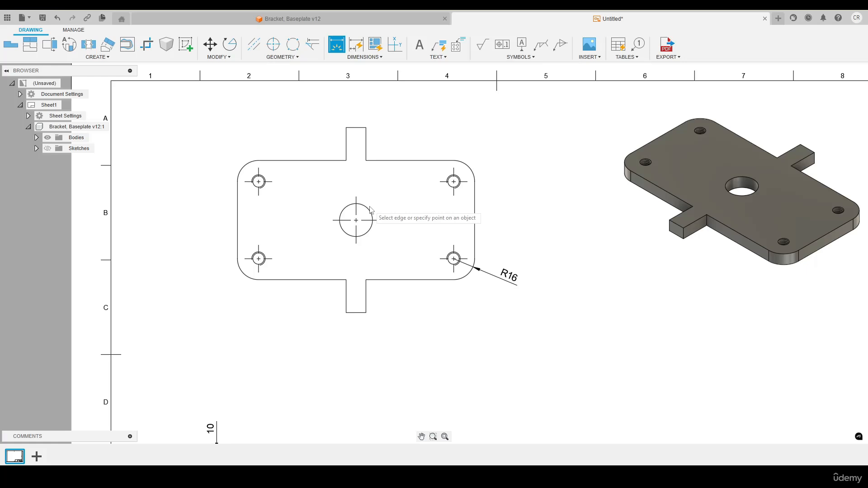
pyautogui.click(370, 209)
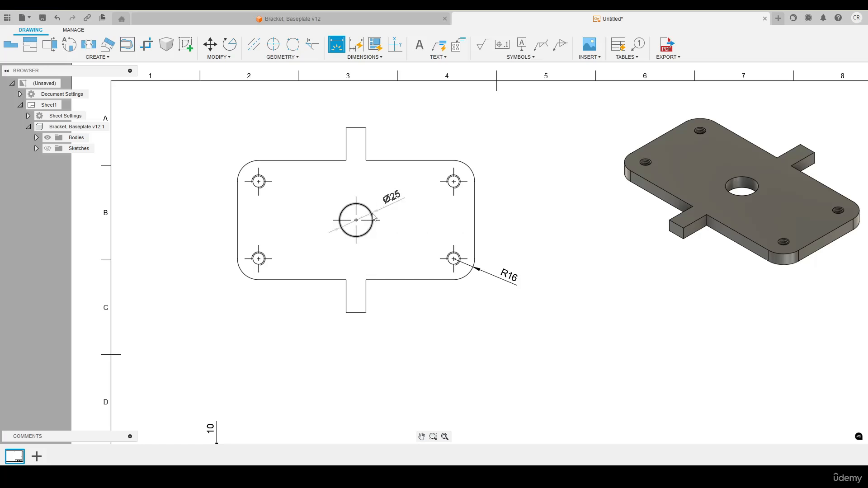
pyautogui.press('Escape')
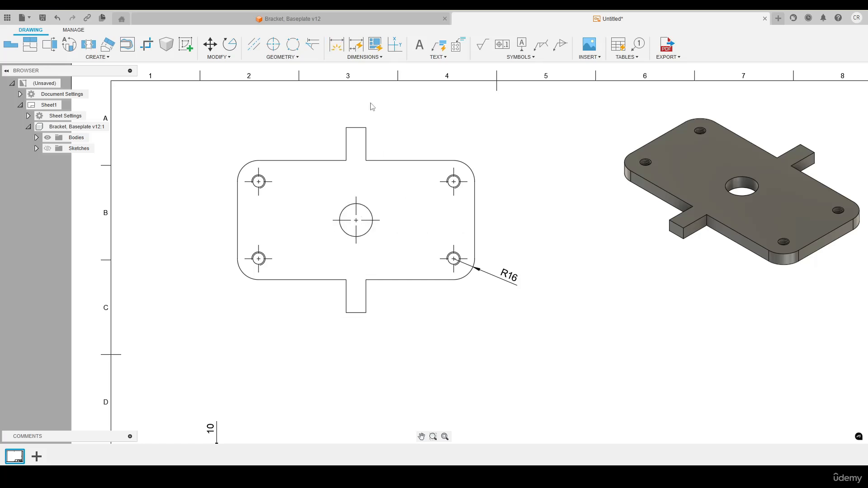
pyautogui.click(370, 58)
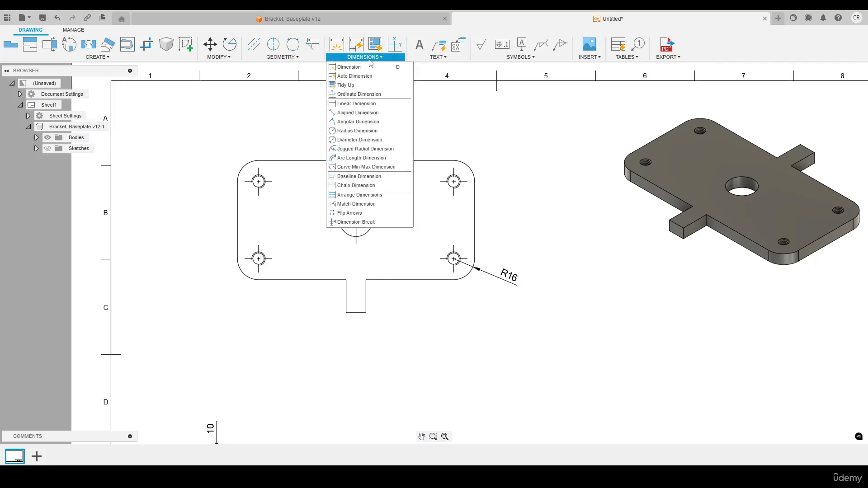
pyautogui.click(363, 132)
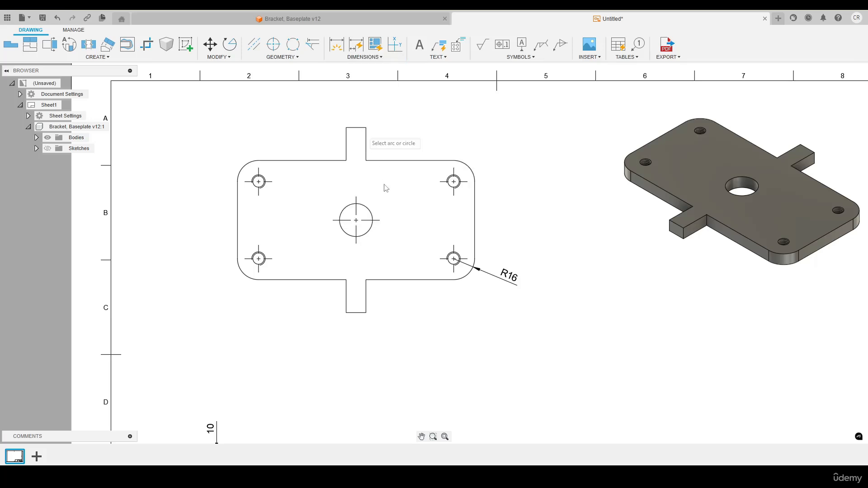
pyautogui.click(370, 212)
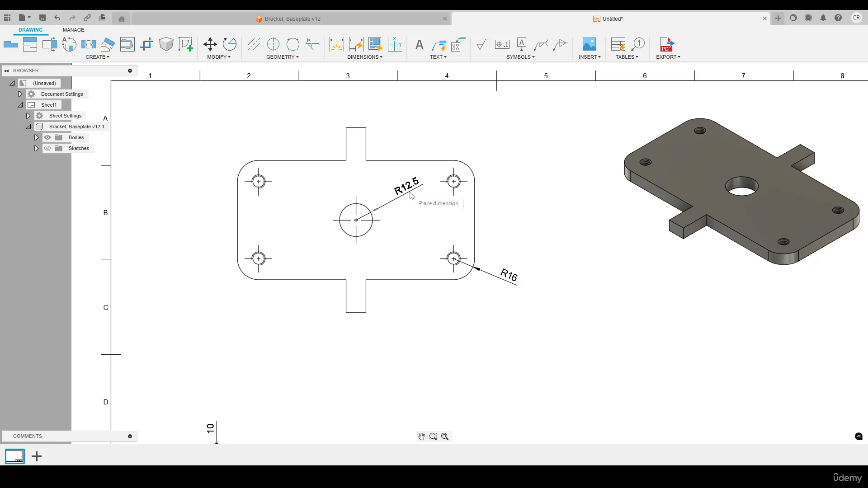
pyautogui.press('Escape')
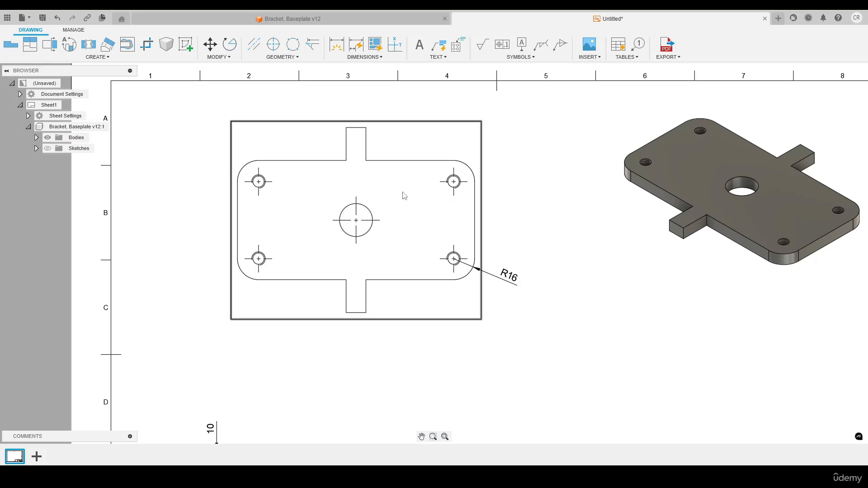
# - Dimension the top view's central bore diameter and the vertical distance from its centre to the plate's lower edge
pyautogui.press('d')
pyautogui.click(372, 213)
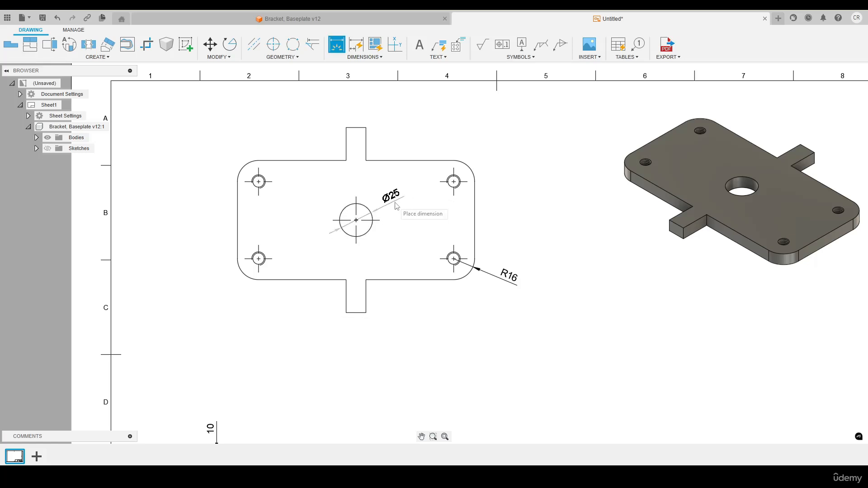
pyautogui.click(404, 210)
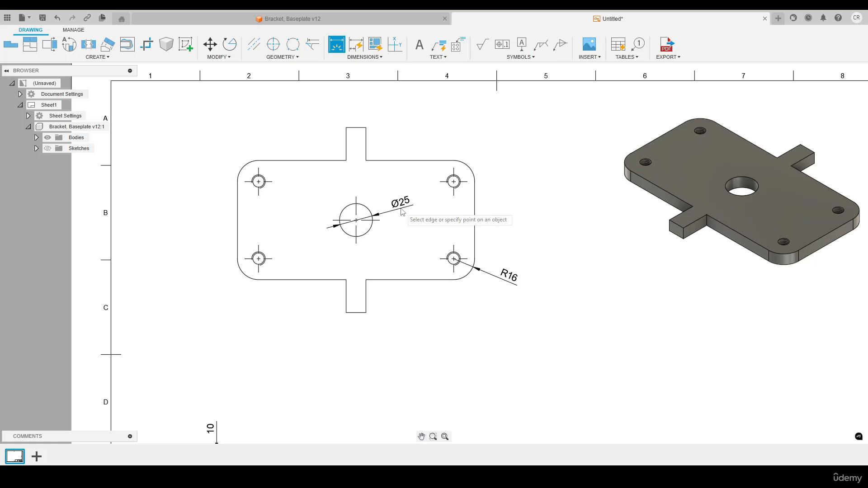
pyautogui.click(356, 220)
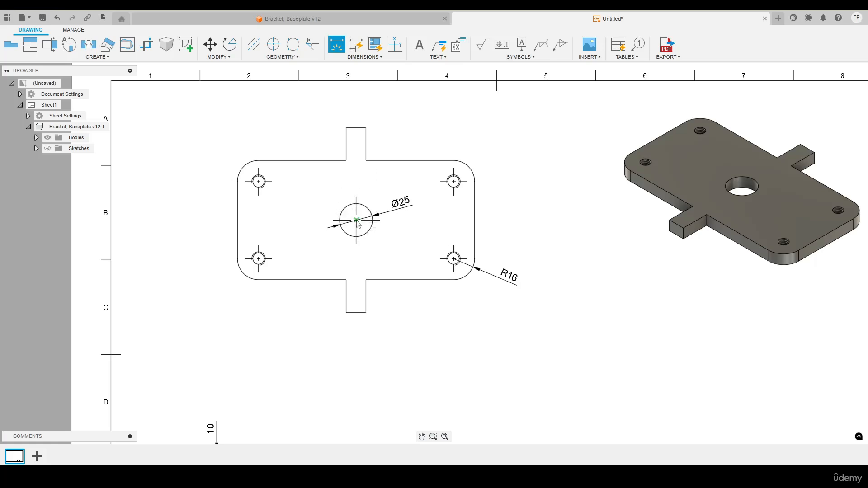
pyautogui.click(258, 279)
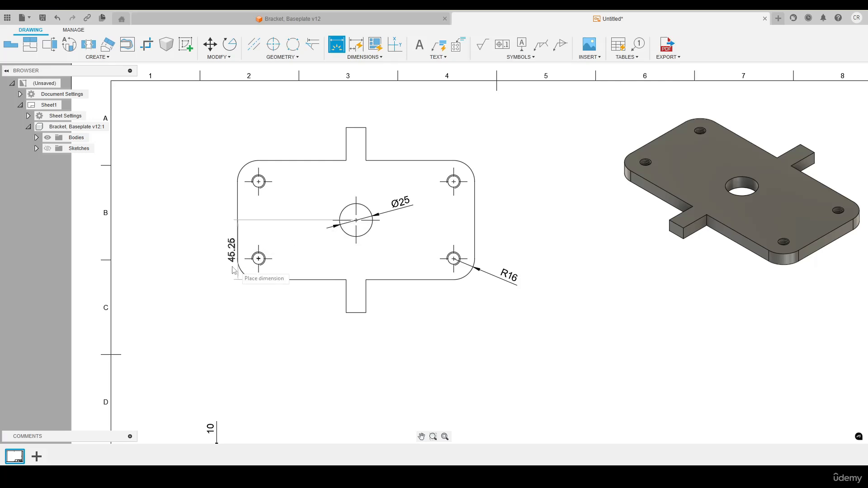
pyautogui.click(204, 259)
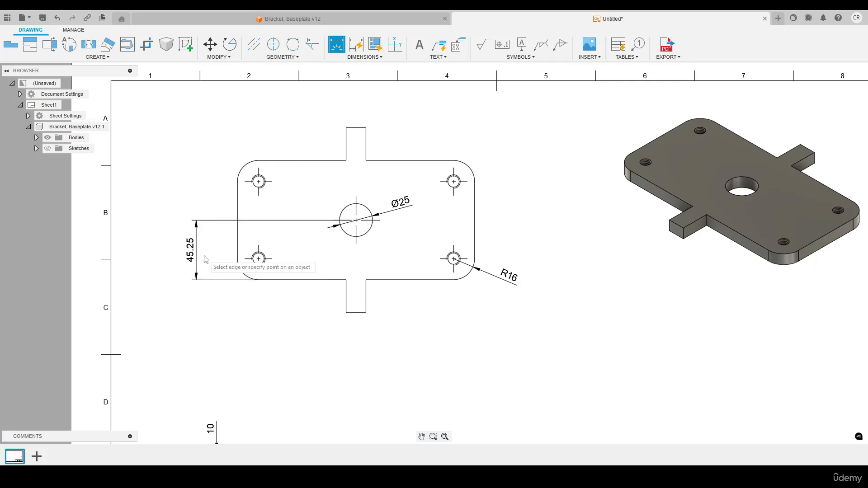
# - Dimension the horizontal distance from the central bore's centre to the plate's left edge, and the plate's height between its upper and lower edges
pyautogui.click(356, 220)
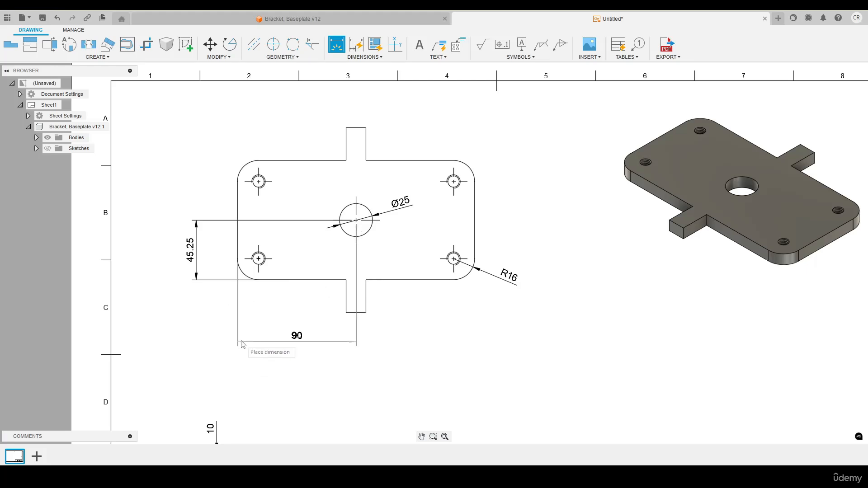
pyautogui.click(241, 324)
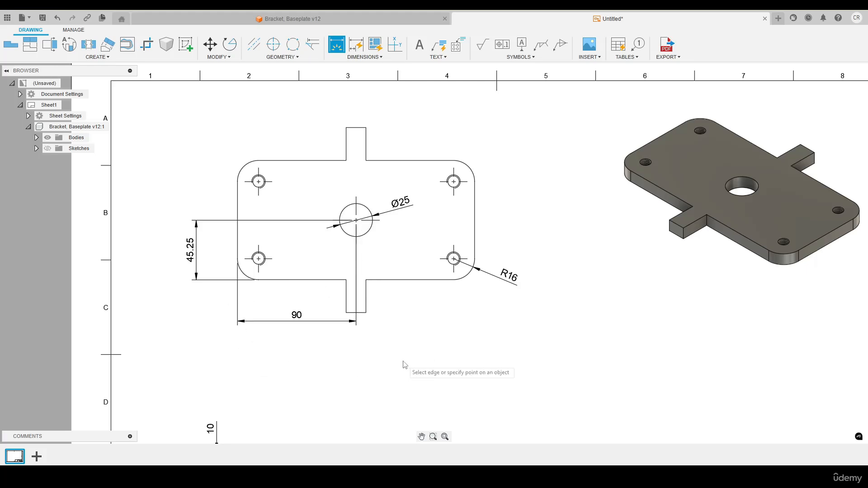
pyautogui.click(294, 163)
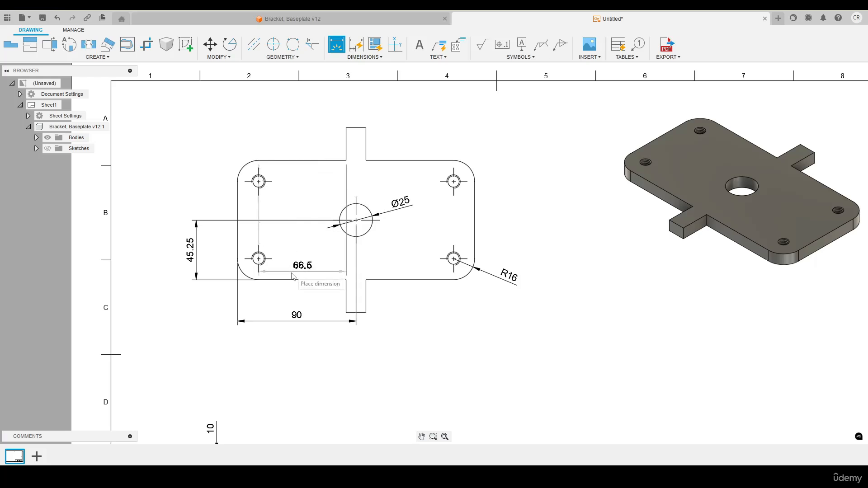
pyautogui.click(291, 284)
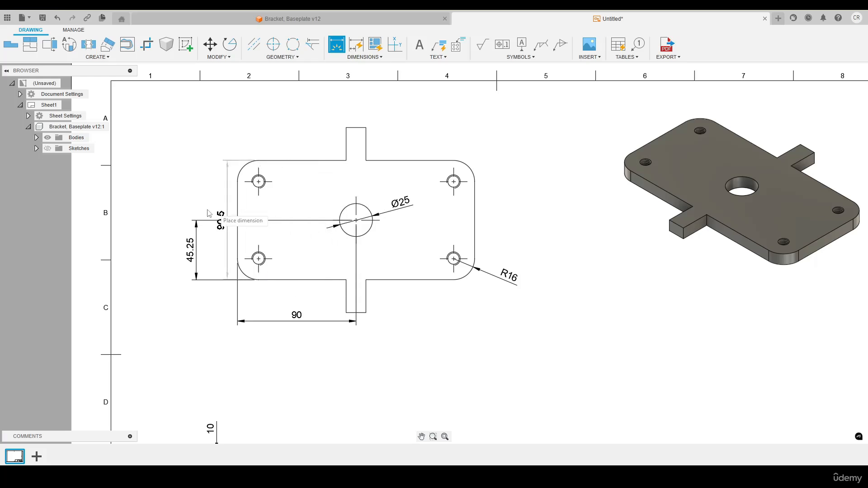
pyautogui.click(161, 217)
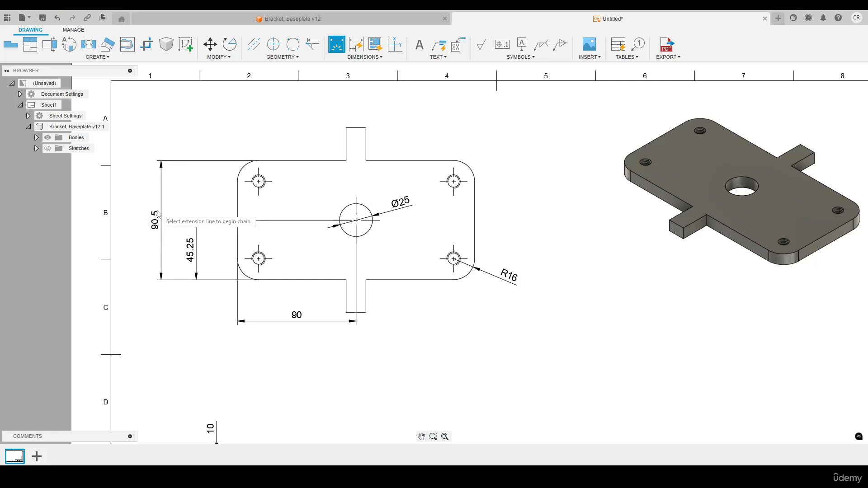
pyautogui.rightClick(184, 138)
pyautogui.press('Escape')
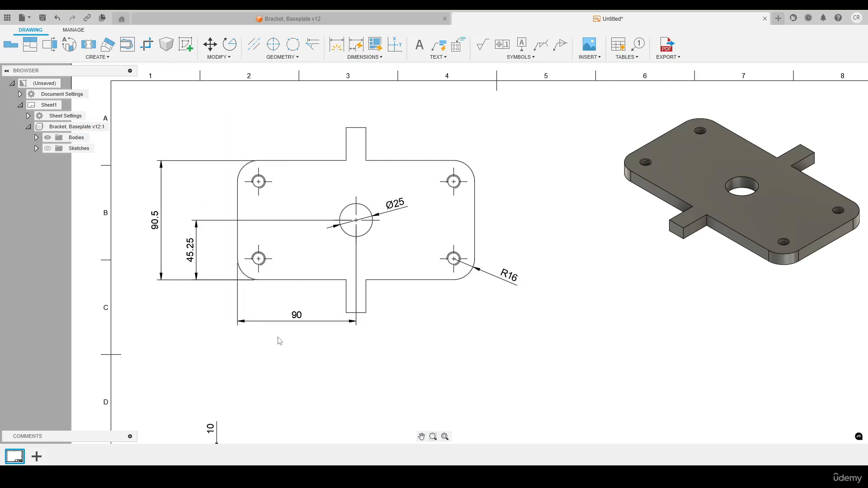
# - Display trailing zeros on the horizontal dimension between the central bore and the plate's left edge
pyautogui.doubleClick(296, 317)
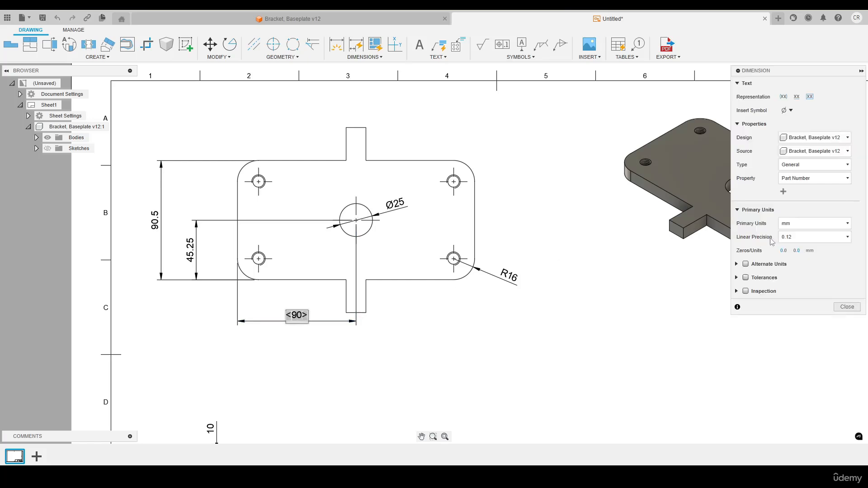
pyautogui.click(797, 251)
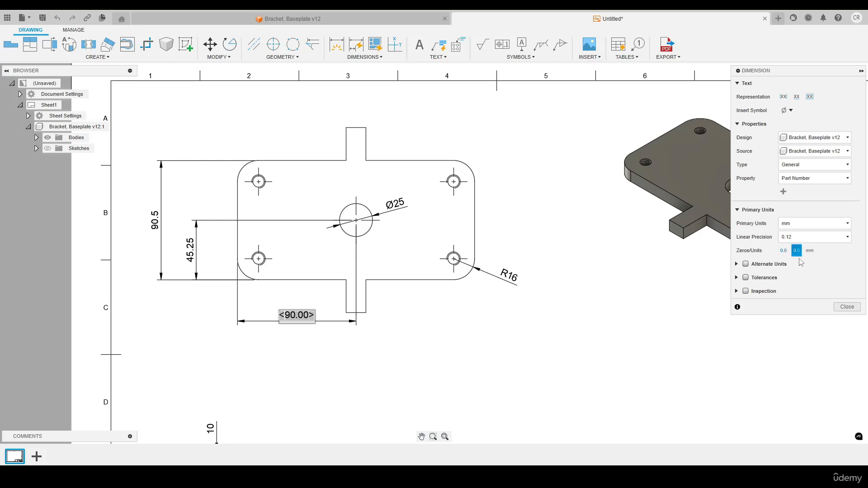
pyautogui.click(847, 307)
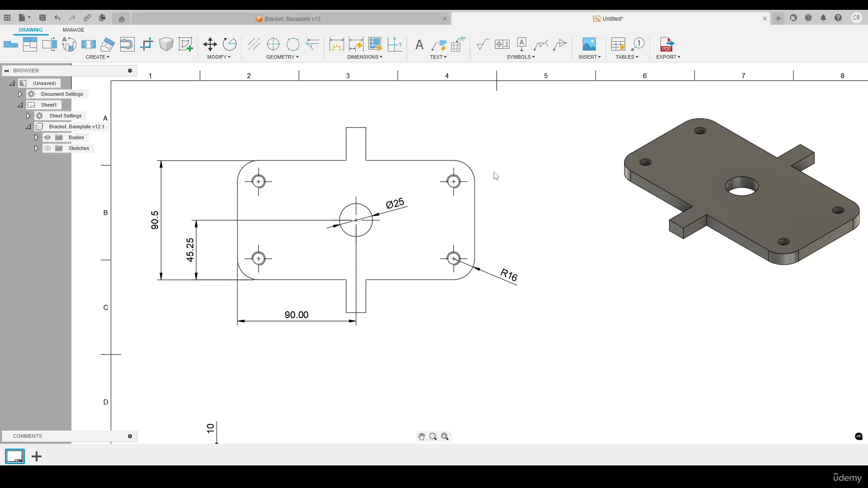
pyautogui.press('d')
pyautogui.scroll(5, 479, 167)
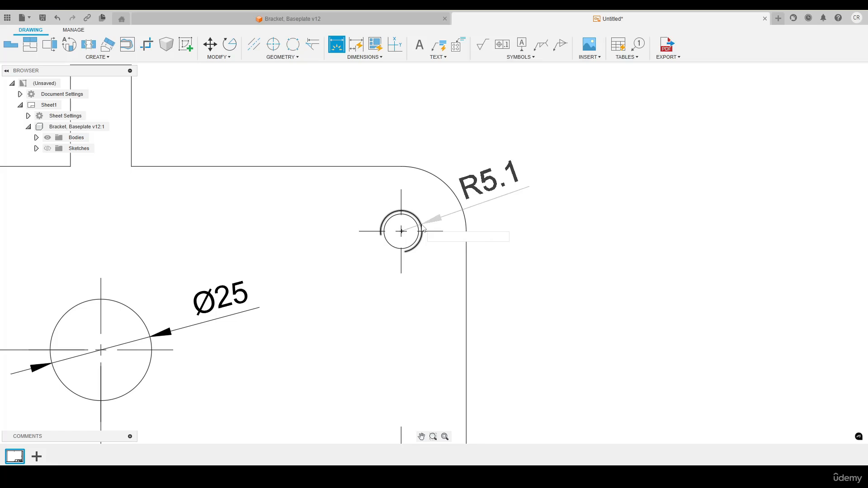
pyautogui.press('Escape')
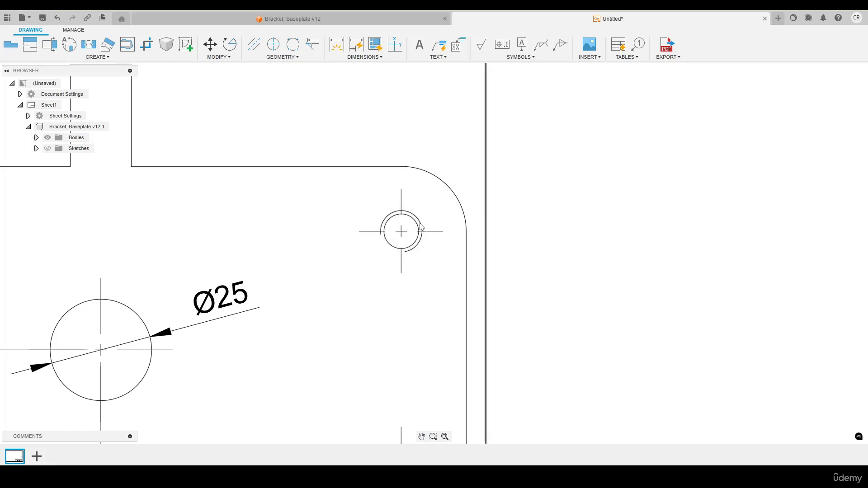
# - Add an automatic hole and thread note to the top view's upper-right threaded hole, placing its text above and outside the plate corner
pyautogui.scroll(-6, 421, 226)
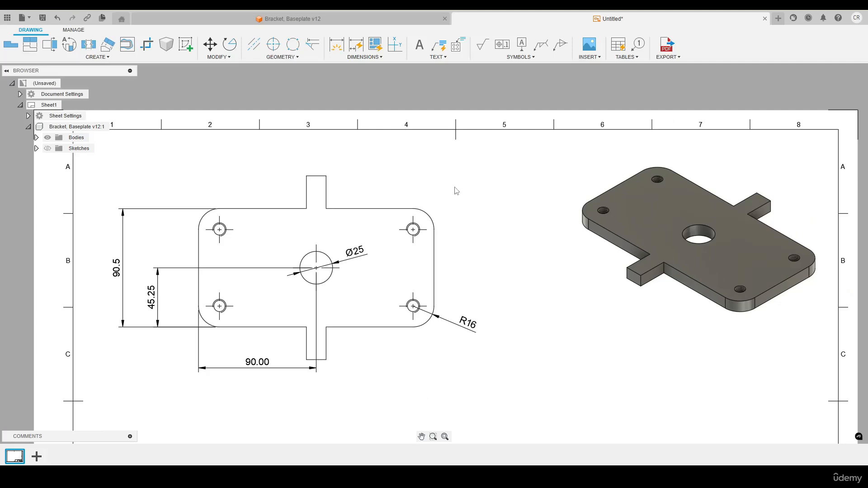
pyautogui.click(441, 58)
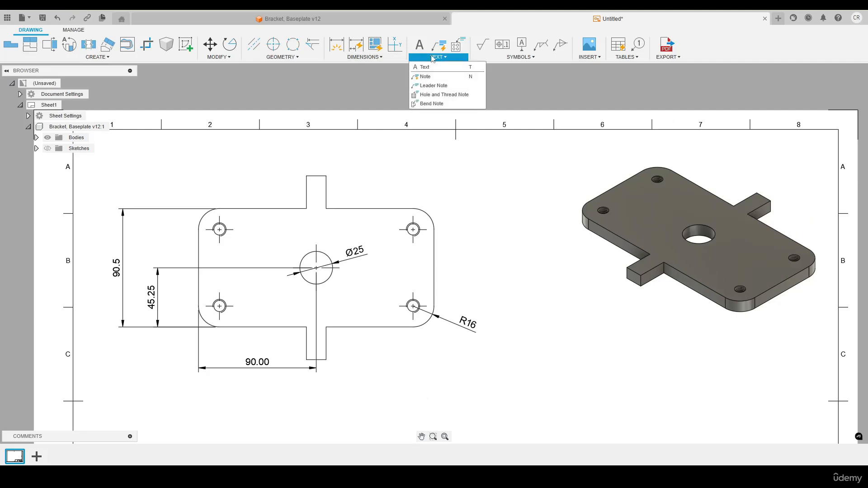
pyautogui.click(435, 80)
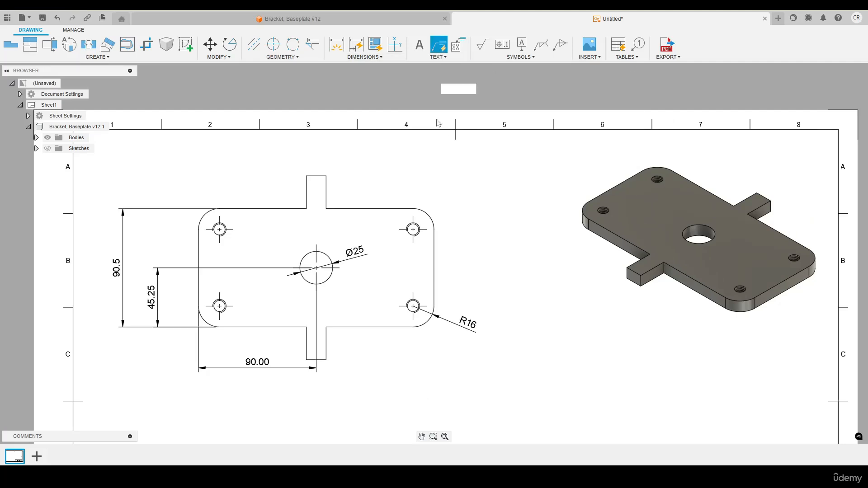
pyautogui.click(419, 229)
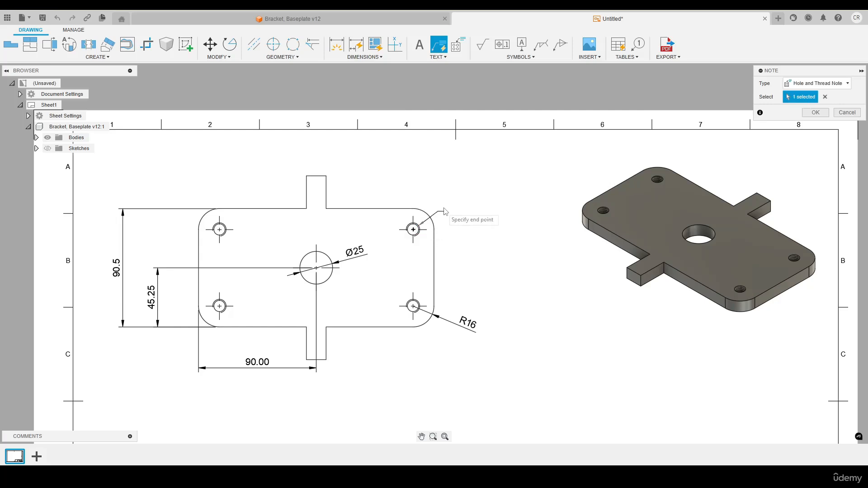
pyautogui.click(454, 177)
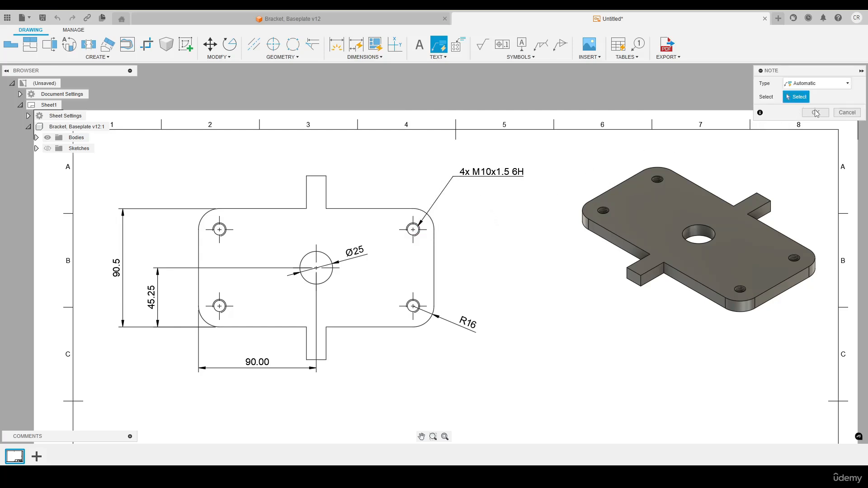
pyautogui.press('Escape')
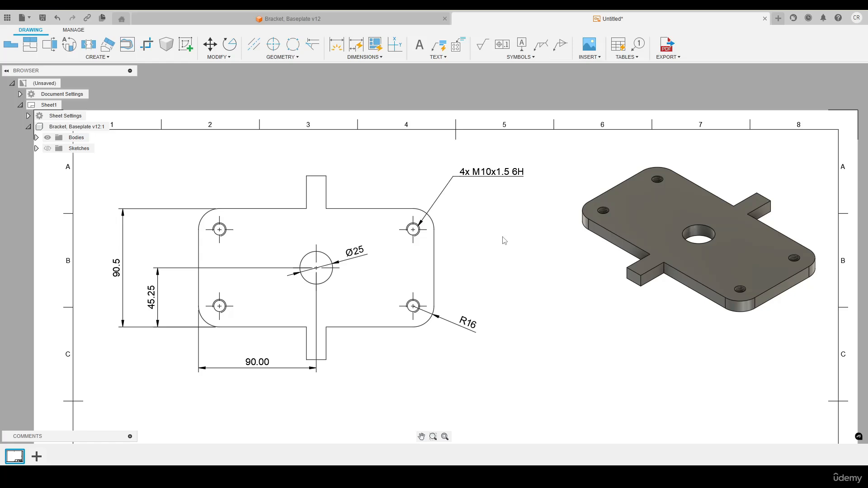
# - Dimension the upper-left threaded hole's horizontal distance from the plate's left edge and its vertical distance from the upper edge
pyautogui.press('d')
pyautogui.scroll(3, 97, 248)
pyautogui.click(274, 215)
pyautogui.click(312, 216)
pyautogui.click(292, 124)
pyautogui.click(311, 215)
pyautogui.click(311, 179)
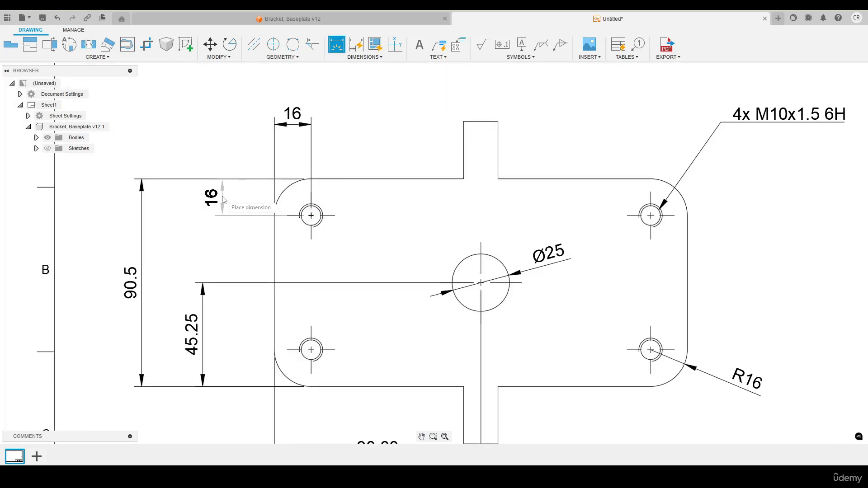
pyautogui.click(222, 197)
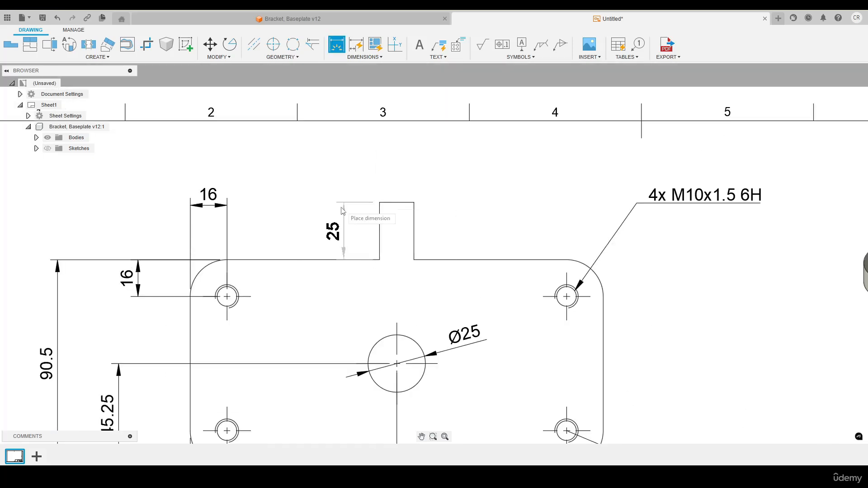
# - Dimension the height and width of the top view's upper tab
pyautogui.click(397, 155)
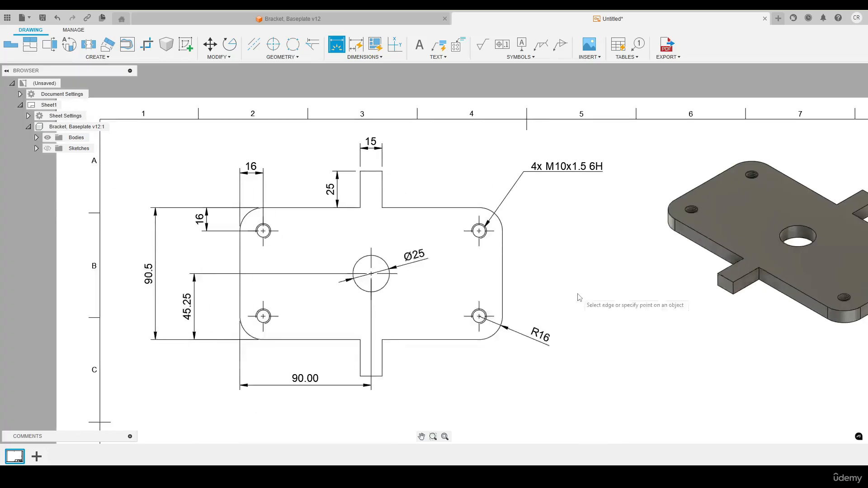
pyautogui.middleClick(417, 242)
pyautogui.middleClick(418, 243)
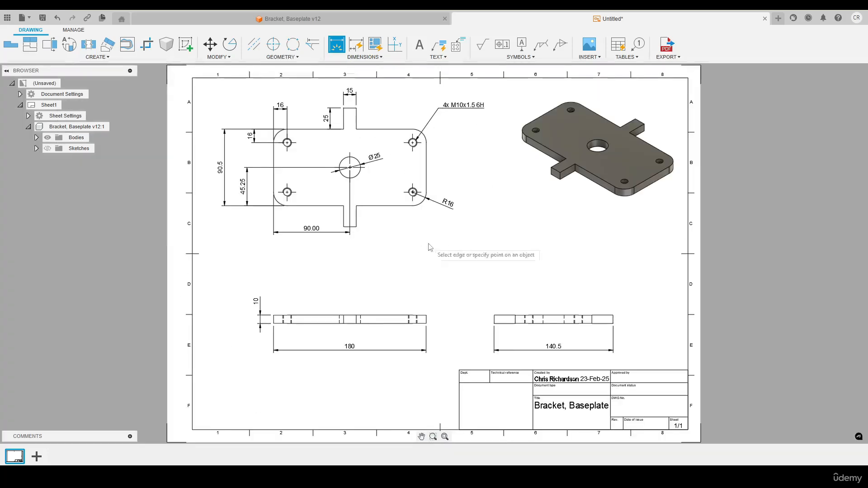
# - Dimension the angle between the lower tab's right side and the plate's lower edge, placing the value outside the plate
pyautogui.scroll(10, 357, 211)
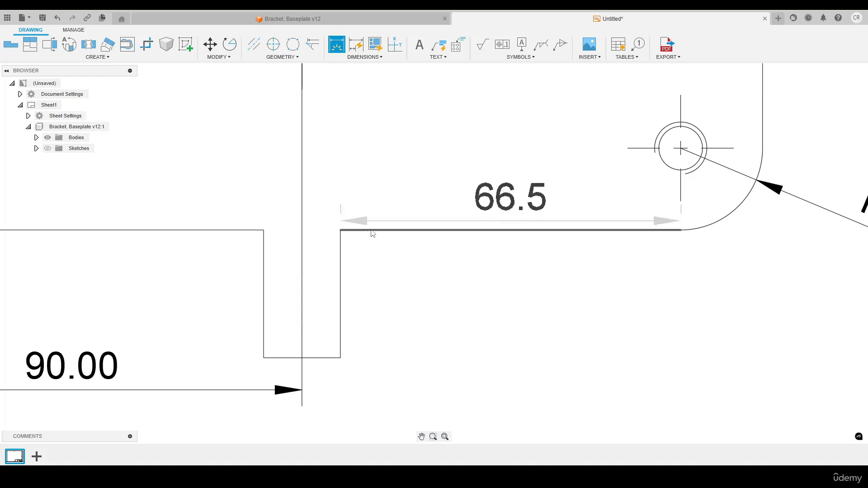
pyautogui.click(342, 253)
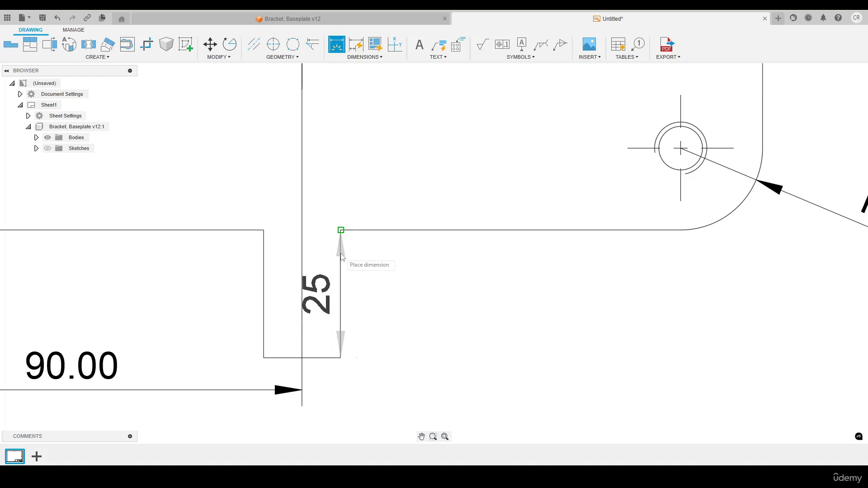
pyautogui.click(415, 231)
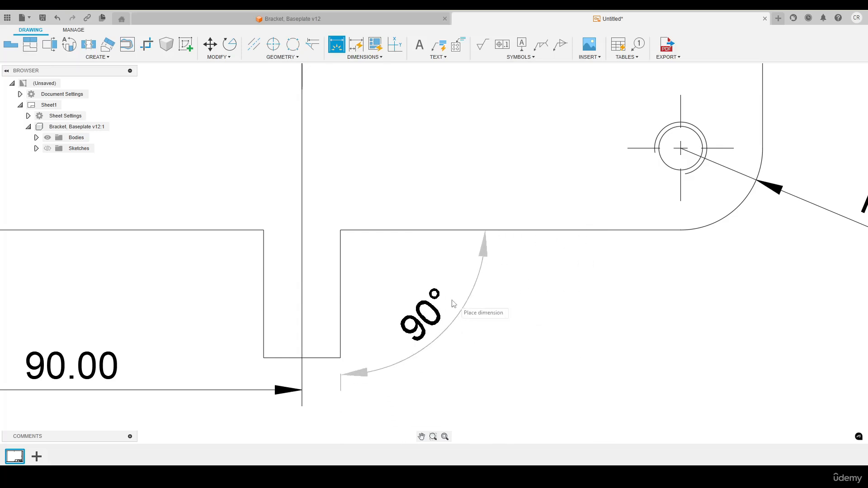
pyautogui.click(436, 294)
pyautogui.press('Escape')
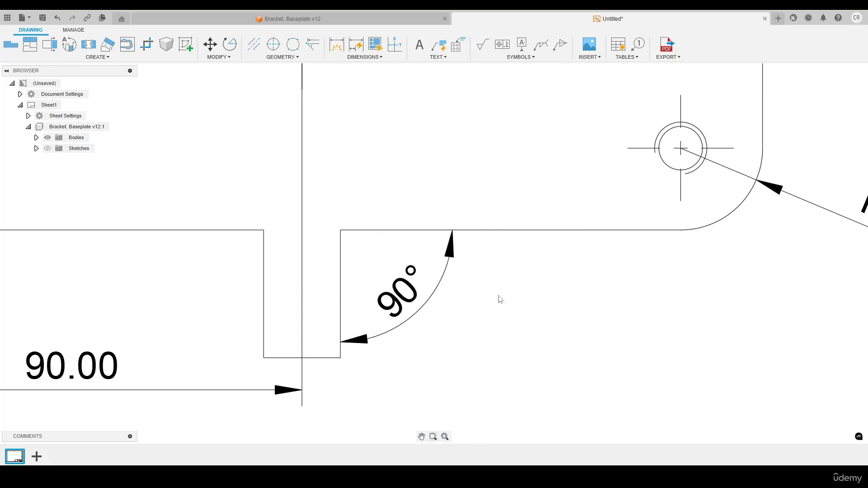
# - Preview an angular dimension between the plate's lower and left edges using the Angular Dimension command, and cancel it
pyautogui.click(364, 57)
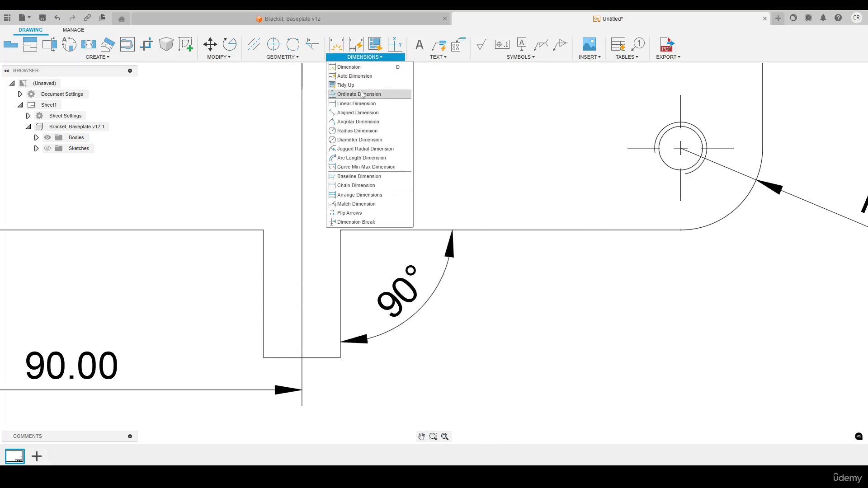
pyautogui.click(350, 121)
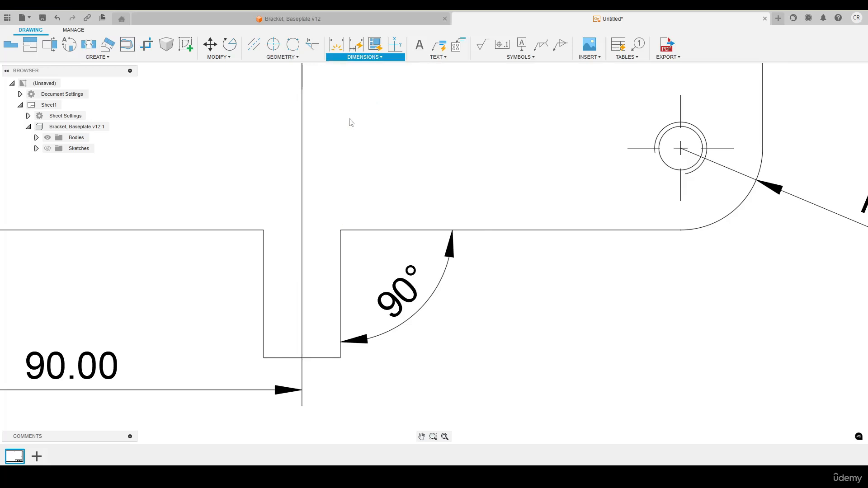
pyautogui.scroll(-5, 379, 162)
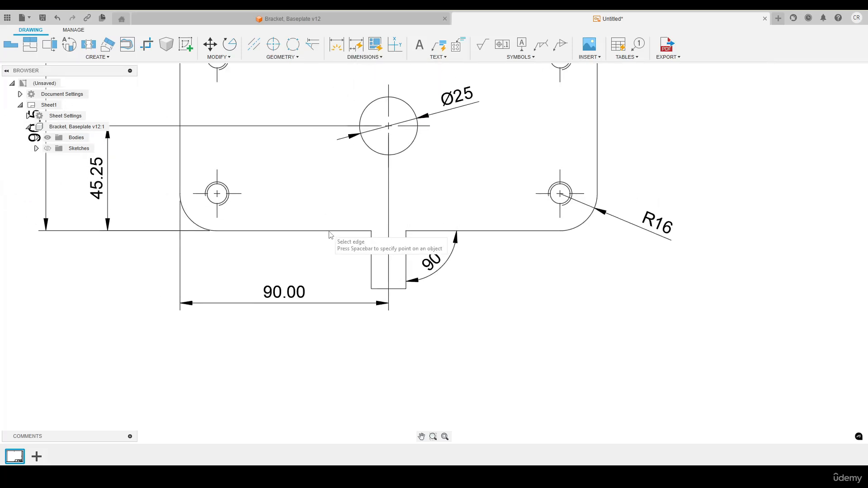
pyautogui.click(293, 231)
pyautogui.click(180, 179)
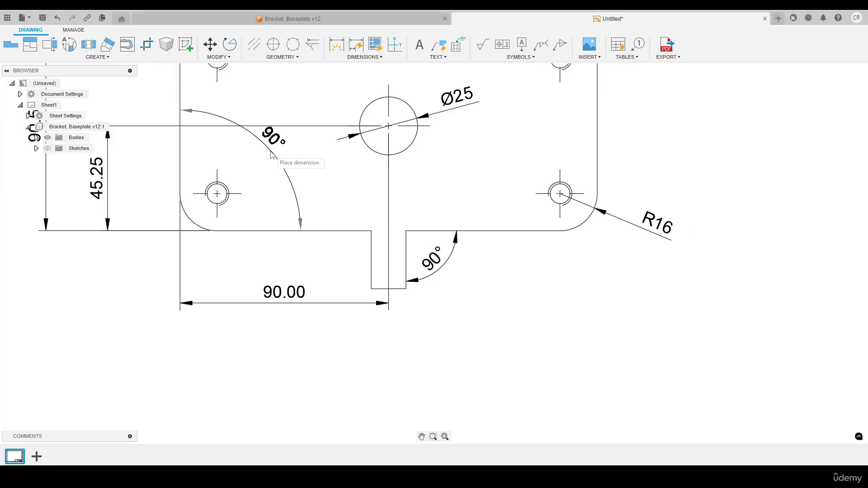
pyautogui.press('Escape')
pyautogui.press('F6')
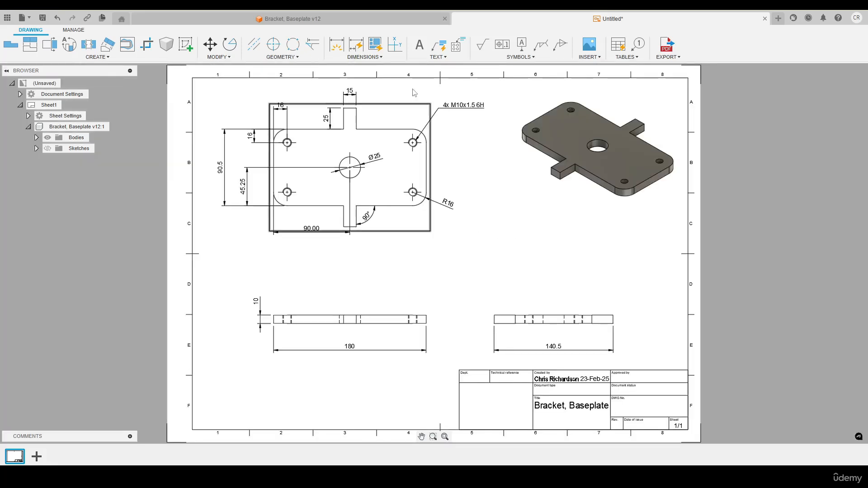
pyautogui.click(364, 57)
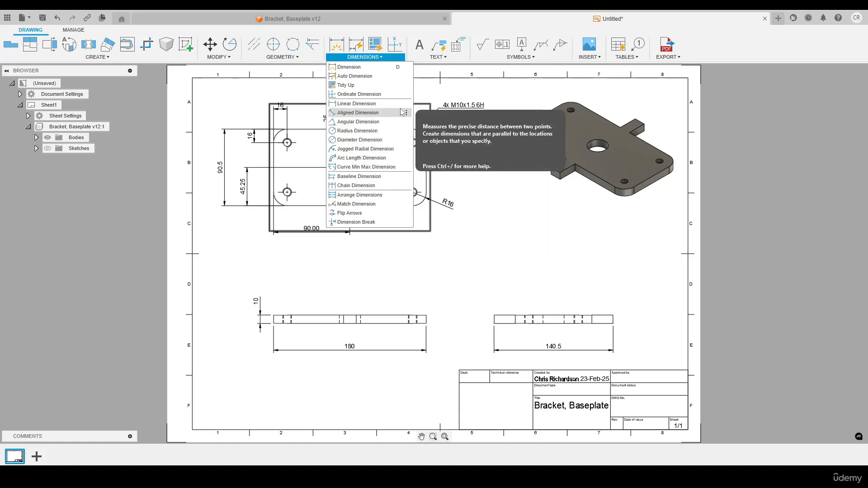
pyautogui.click(508, 231)
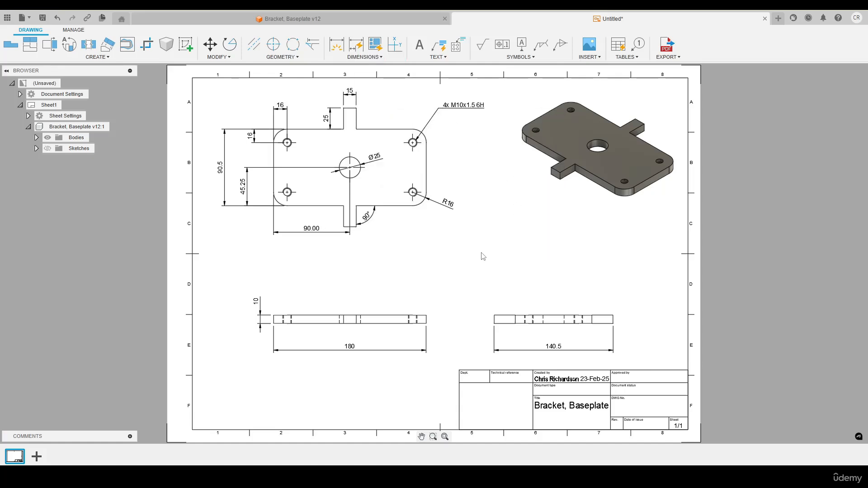